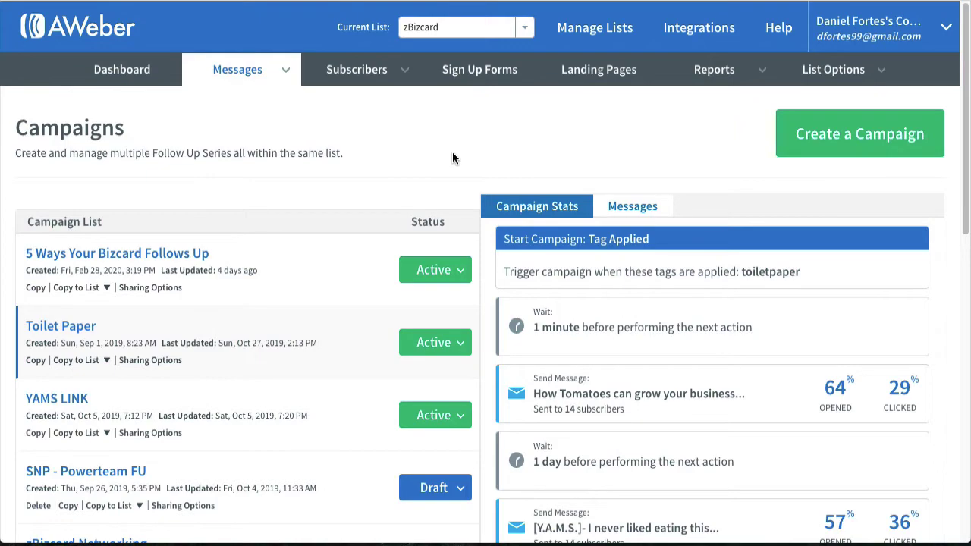
Step: Look over the campaign list and show the messages of the "5 Ways Your Bizcard Follows Up" campaign
{"action": "scroll", "coordinate": [281, 306], "scroll_direction": "down", "scroll_amount": 1}
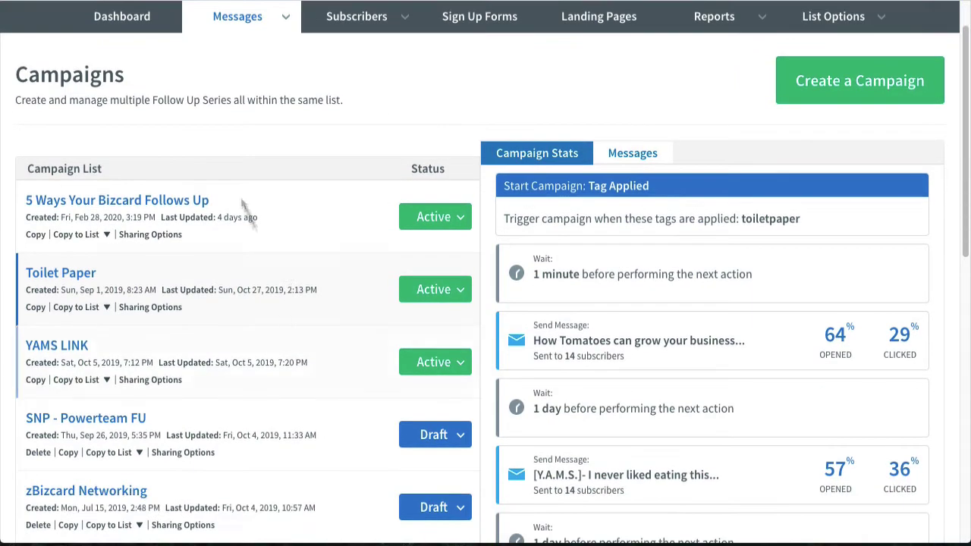
{"action": "scroll", "coordinate": [383, 339], "scroll_direction": "down", "scroll_amount": 1}
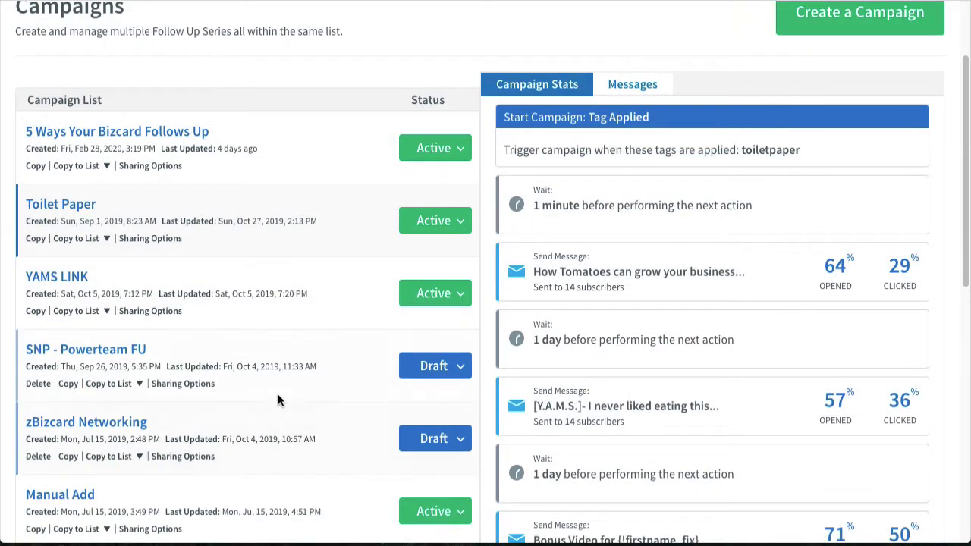
{"action": "scroll", "coordinate": [278, 399], "scroll_direction": "down", "scroll_amount": 5}
{"action": "scroll", "coordinate": [361, 301], "scroll_direction": "up", "scroll_amount": 5}
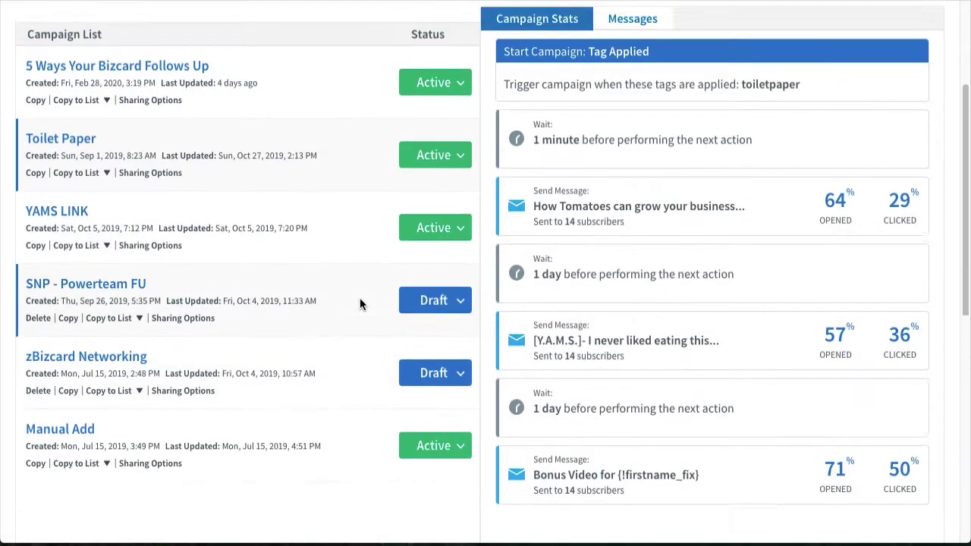
{"action": "scroll", "coordinate": [362, 302], "scroll_direction": "up", "scroll_amount": 2}
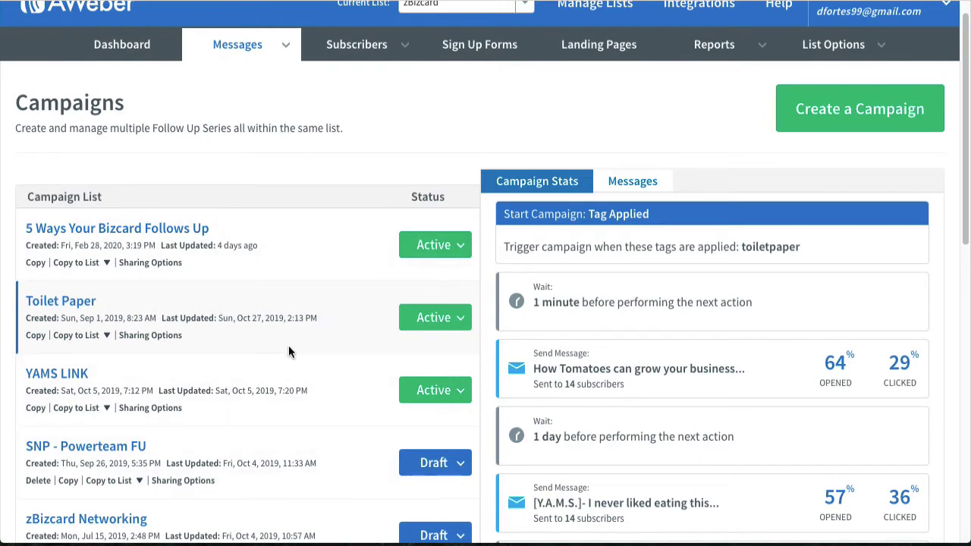
{"action": "scroll", "coordinate": [288, 347], "scroll_direction": "down", "scroll_amount": 1}
{"action": "scroll", "coordinate": [288, 351], "scroll_direction": "up", "scroll_amount": 2}
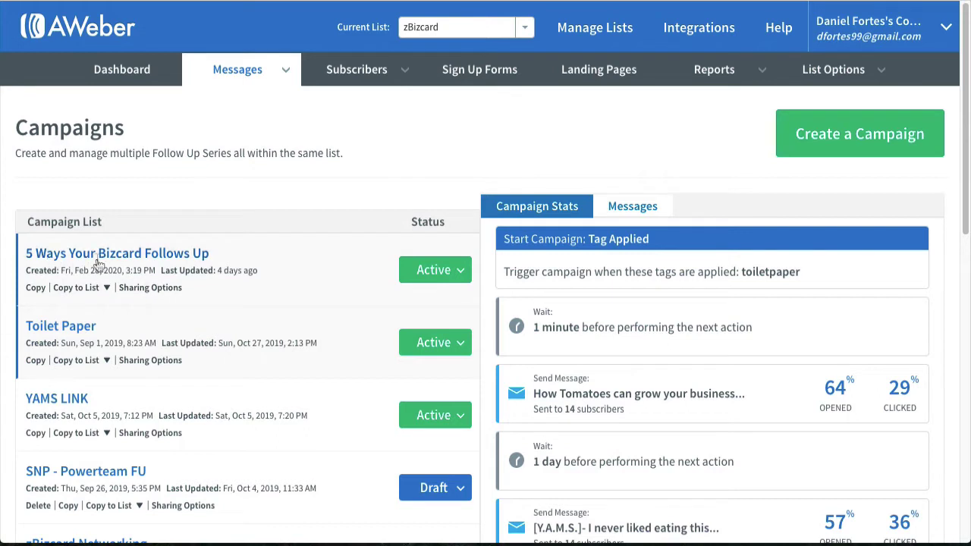
{"action": "left_click", "coordinate": [333, 268]}
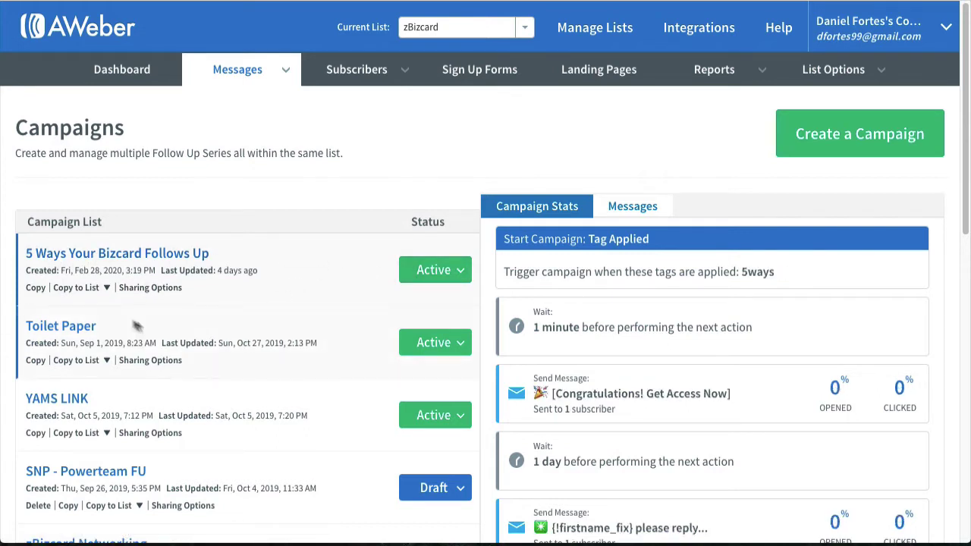
{"action": "left_click", "coordinate": [630, 206]}
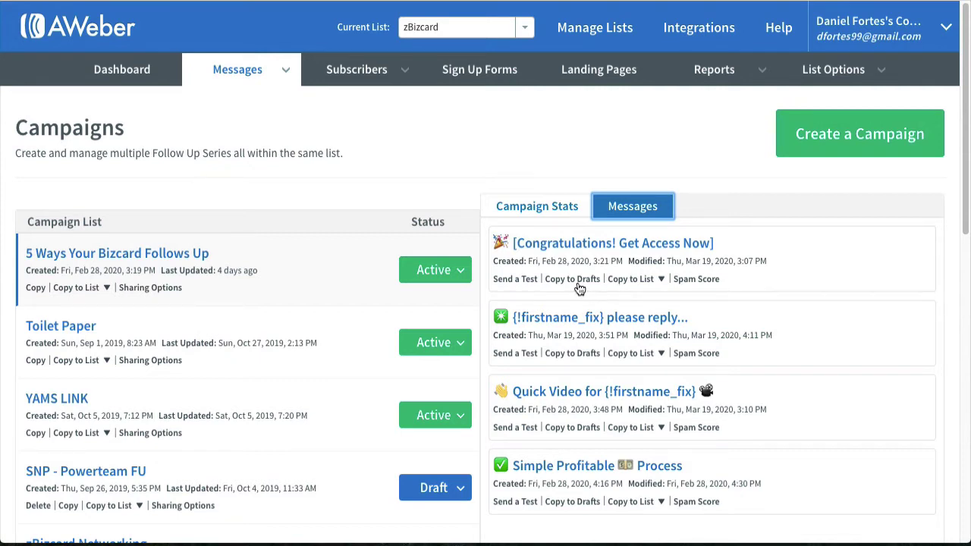
Step: Open the Drafts page and look over the saved draft messages
{"action": "mouse_move", "coordinate": [261, 76]}
{"action": "left_click", "coordinate": [228, 103]}
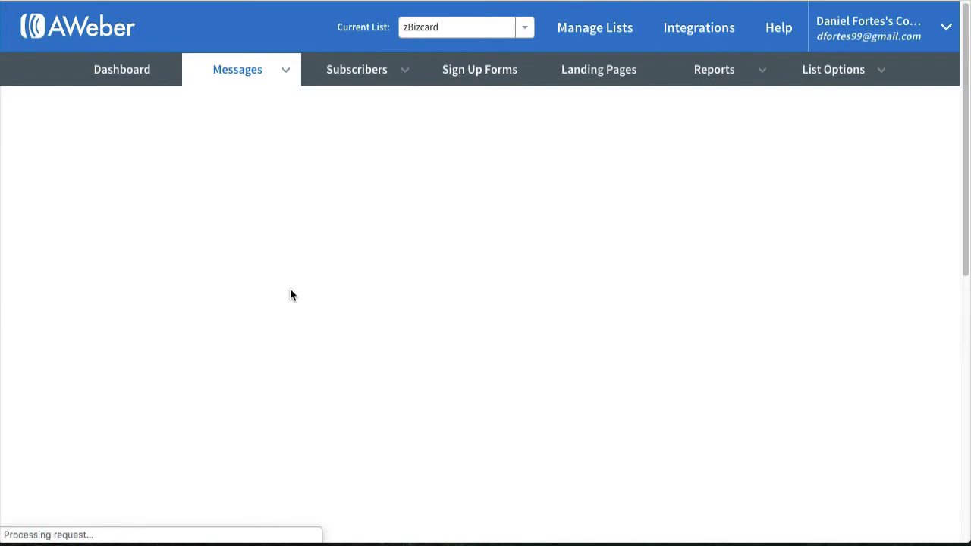
{"action": "scroll", "coordinate": [290, 295], "scroll_direction": "down", "scroll_amount": 3}
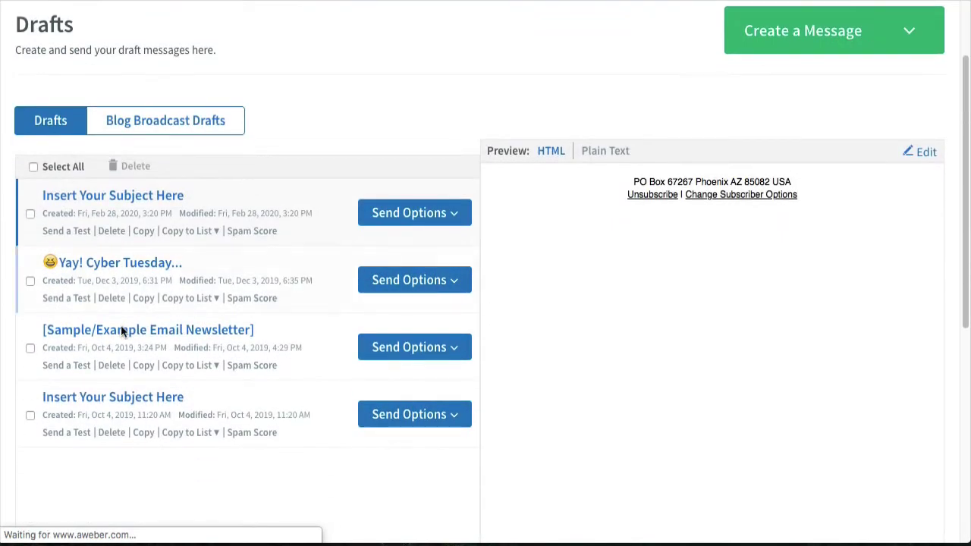
{"action": "scroll", "coordinate": [260, 388], "scroll_direction": "up", "scroll_amount": 3}
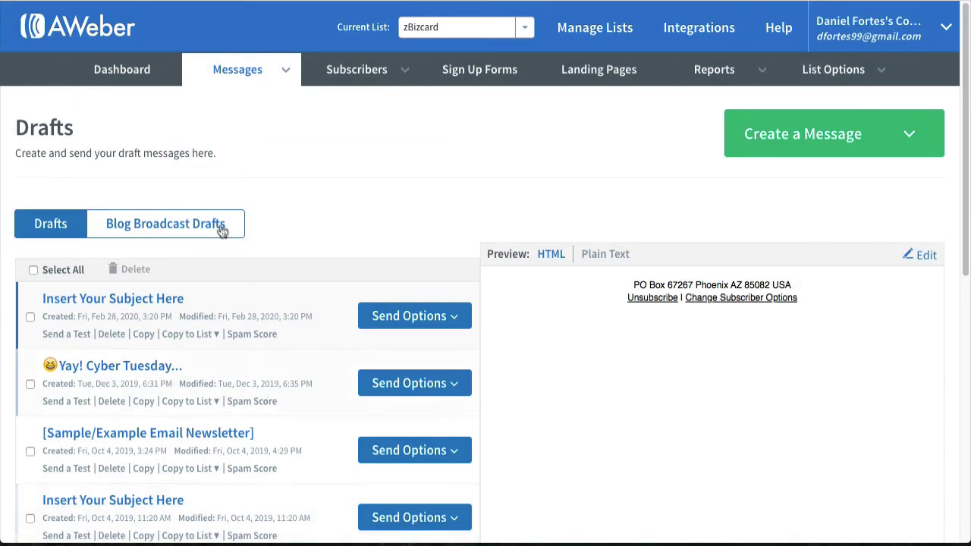
Step: Copy the "[Congratulations! Get Access Now]" message of the "5 Ways Your Bizcard Follows Up" campaign to the drafts
{"action": "left_click", "coordinate": [241, 192]}
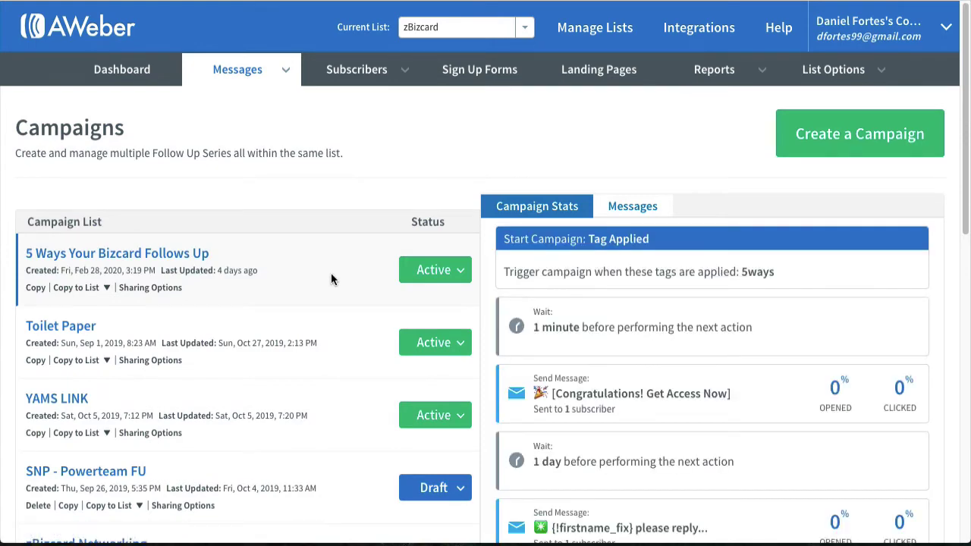
{"action": "left_click", "coordinate": [633, 206]}
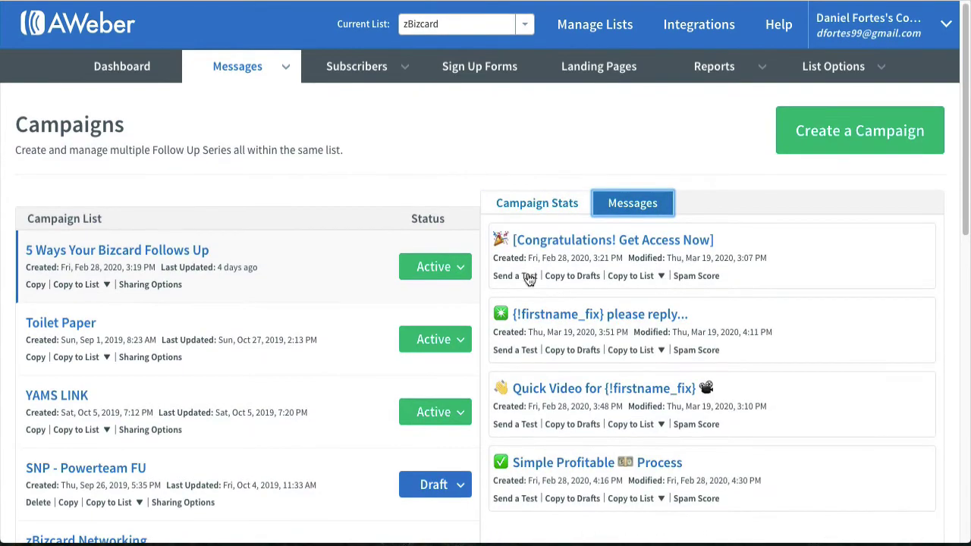
{"action": "left_click", "coordinate": [581, 279]}
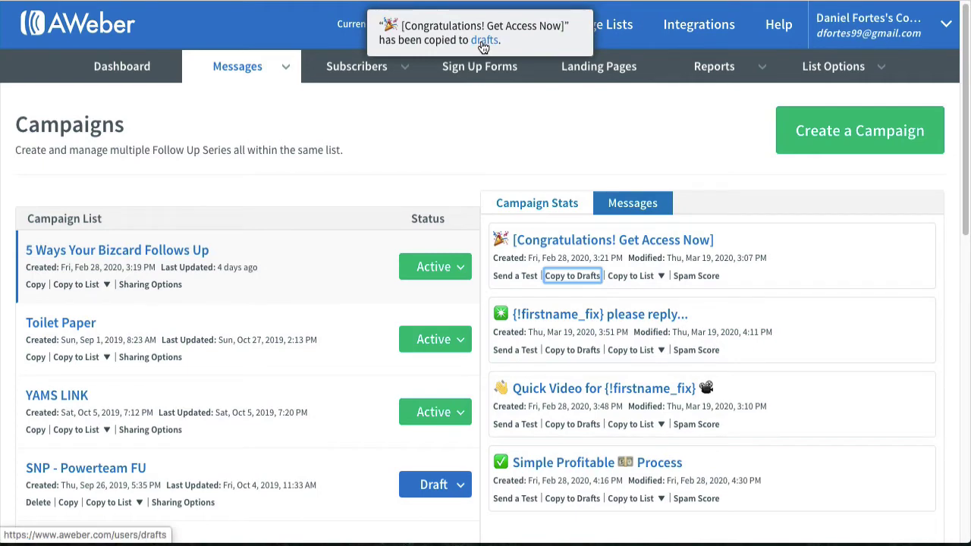
Step: In Drafts, browse the lists to which the "[Congratulations! Get Access Now]" draft can be copied, without choosing one
{"action": "mouse_move", "coordinate": [262, 73]}
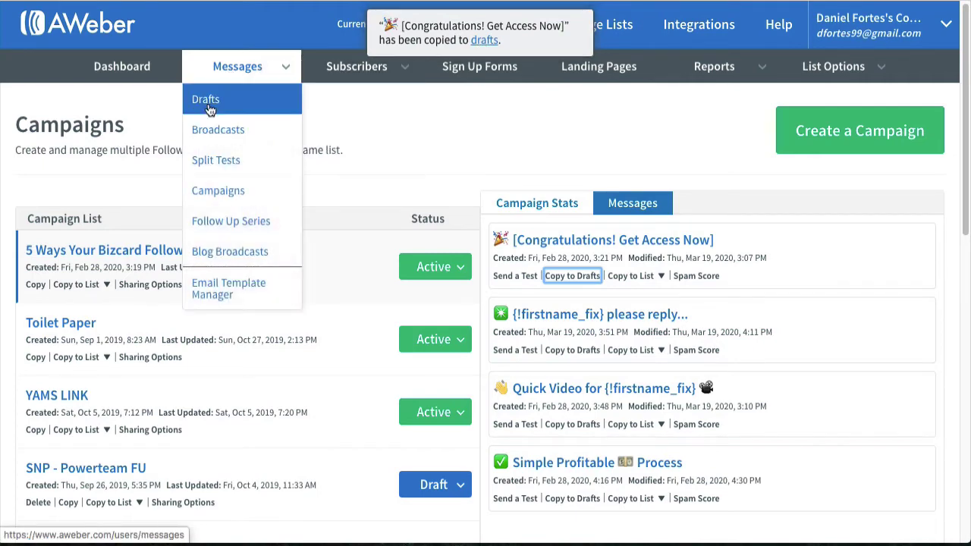
{"action": "left_click", "coordinate": [279, 125]}
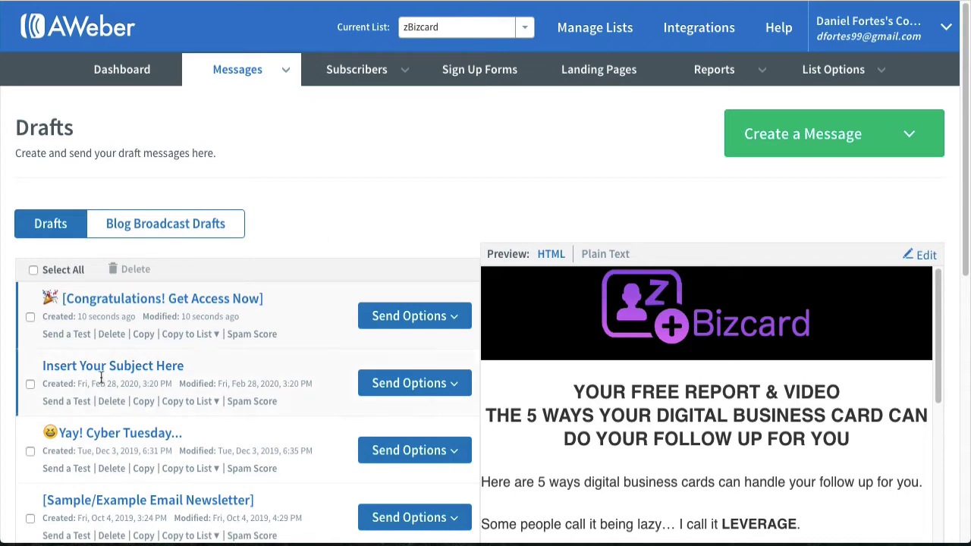
{"action": "left_click", "coordinate": [212, 336]}
{"action": "scroll", "coordinate": [174, 439], "scroll_direction": "down", "scroll_amount": 10}
{"action": "scroll", "coordinate": [176, 429], "scroll_direction": "up", "scroll_amount": 10}
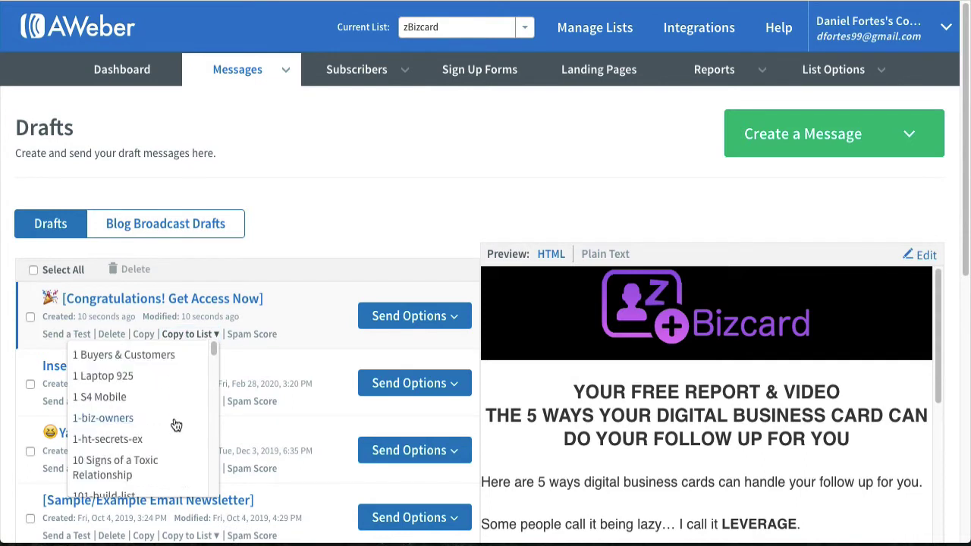
{"action": "left_click", "coordinate": [332, 214]}
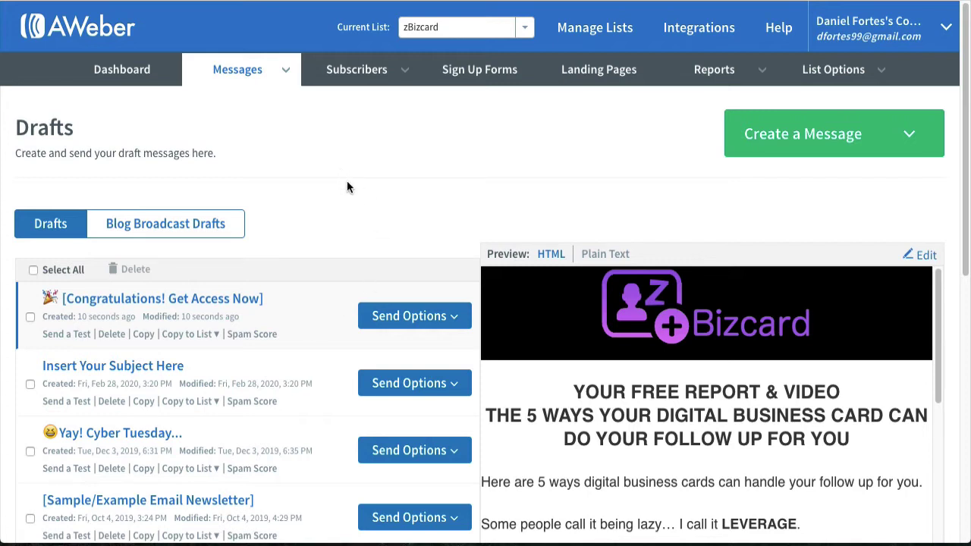
Step: Return to the Campaigns page and look through the message sequence of the "5 Ways Your Bizcard Follows Up" campaign
{"action": "left_click", "coordinate": [285, 69]}
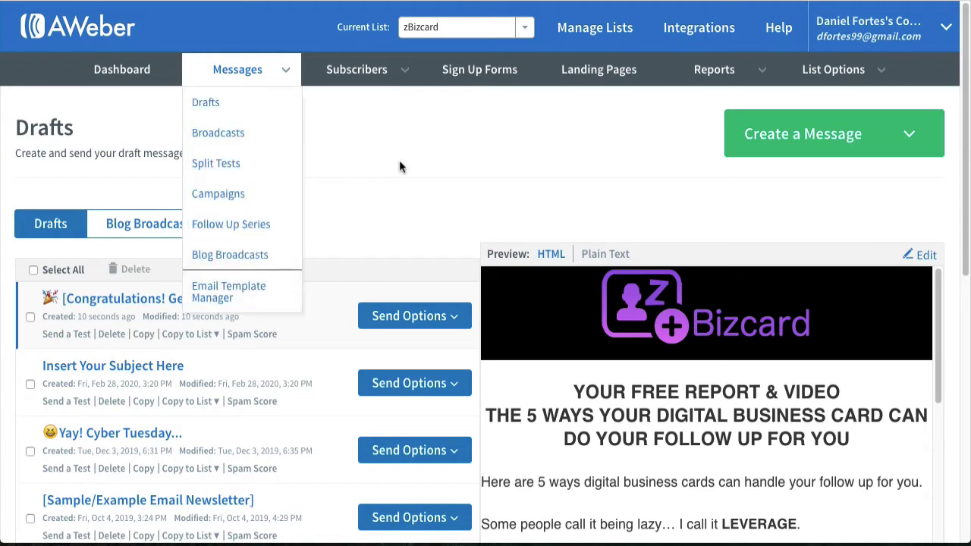
{"action": "mouse_move", "coordinate": [249, 85]}
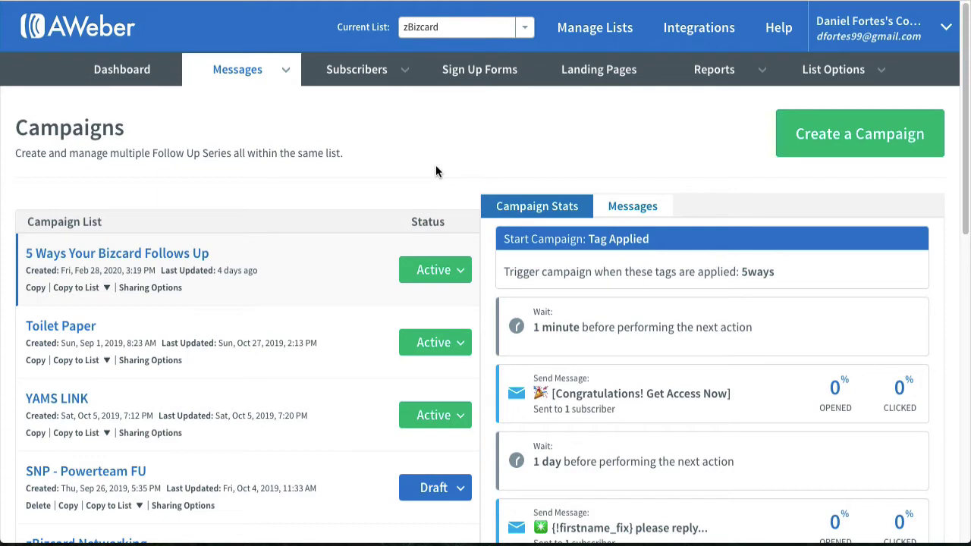
{"action": "scroll", "coordinate": [335, 228], "scroll_direction": "down", "scroll_amount": 1}
{"action": "scroll", "coordinate": [338, 210], "scroll_direction": "up", "scroll_amount": 1}
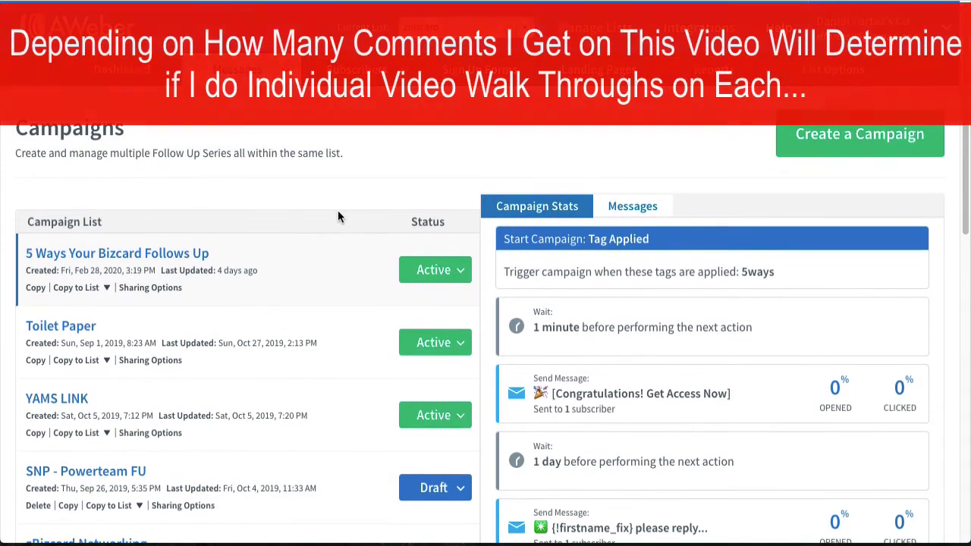
{"action": "scroll", "coordinate": [278, 208], "scroll_direction": "down", "scroll_amount": 1}
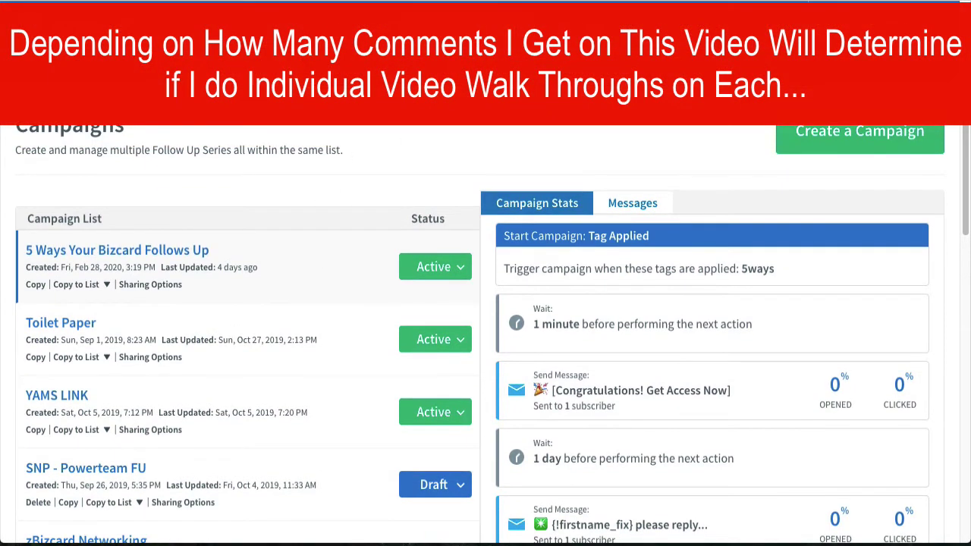
{"action": "scroll", "coordinate": [420, 140], "scroll_direction": "down", "scroll_amount": 3}
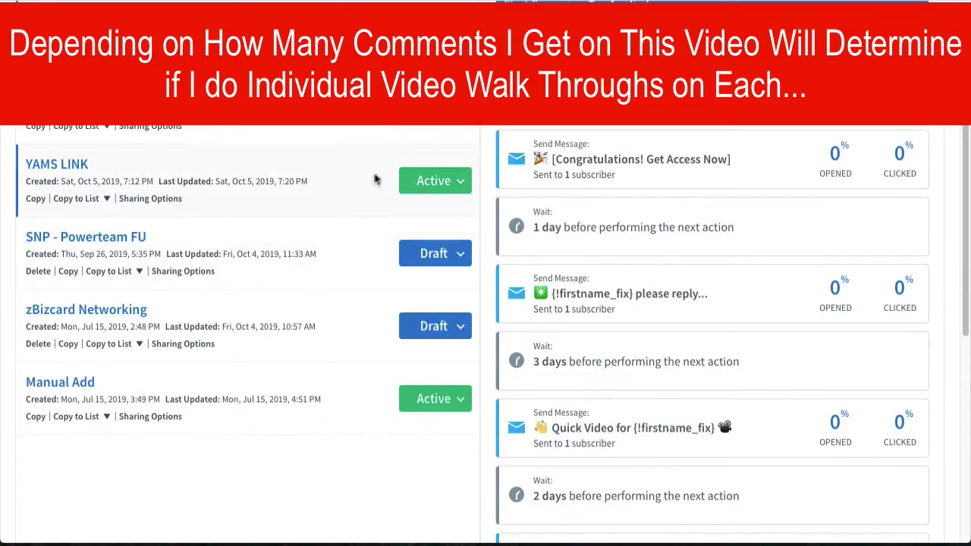
Step: View the campaign stats of Toilet Paper and Manual Add
{"action": "left_click", "coordinate": [346, 106]}
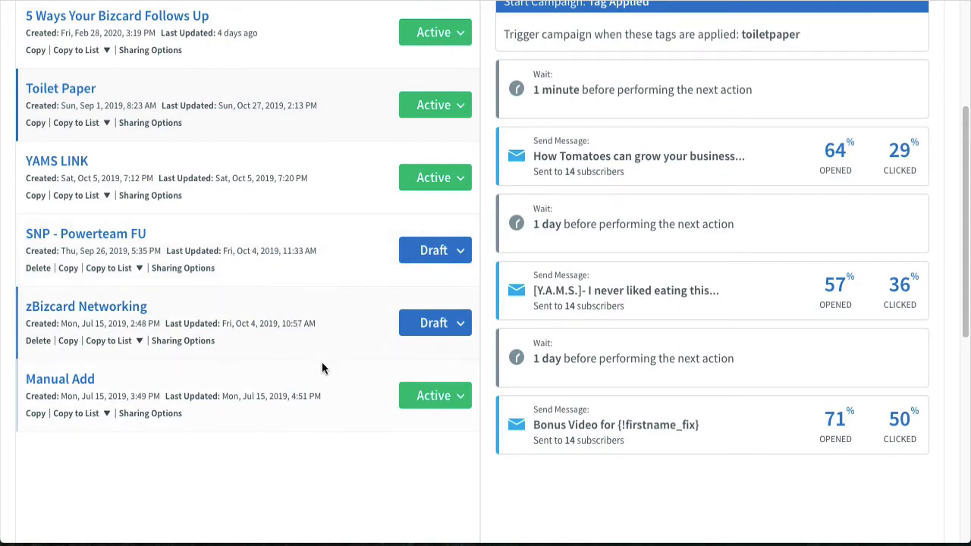
{"action": "left_click", "coordinate": [357, 401]}
{"action": "scroll", "coordinate": [326, 262], "scroll_direction": "up", "scroll_amount": 1}
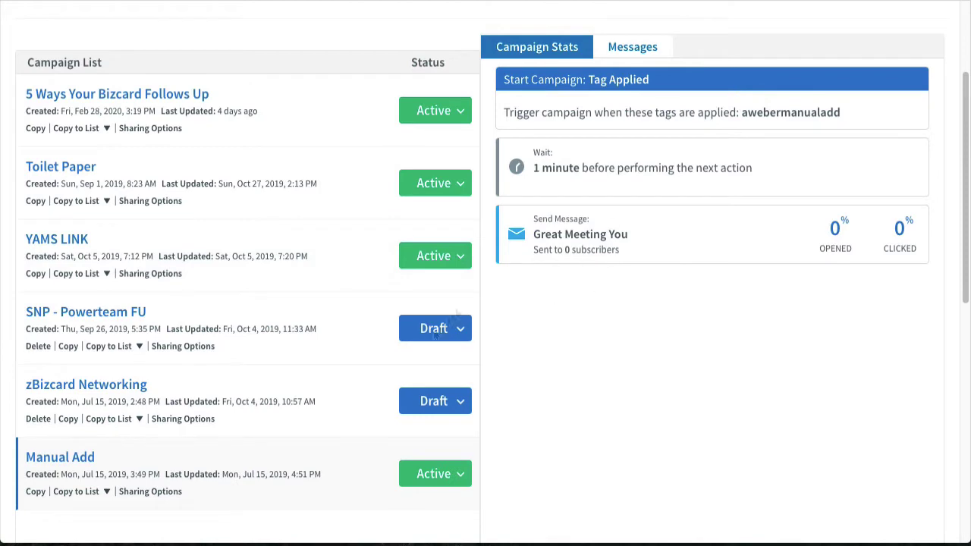
{"action": "scroll", "coordinate": [316, 283], "scroll_direction": "up", "scroll_amount": 1}
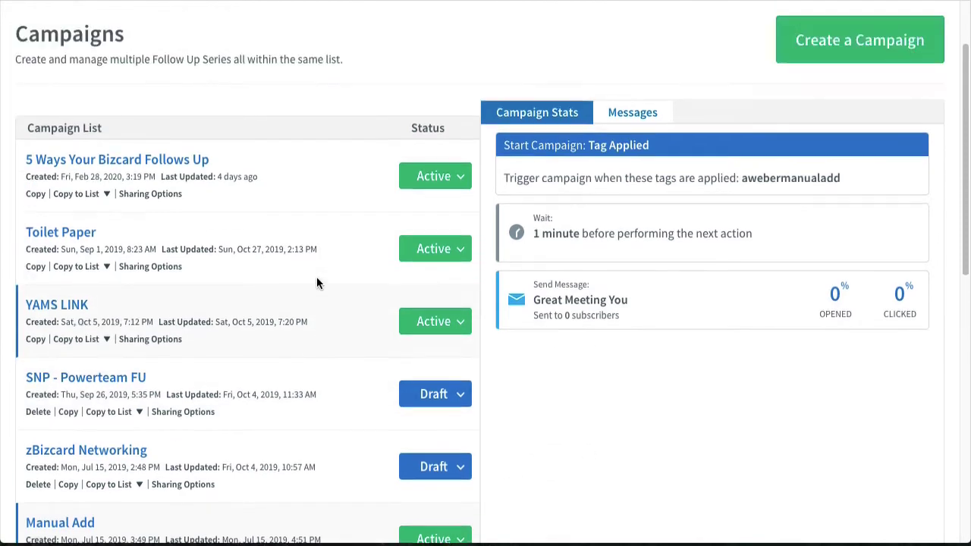
Step: Review the wait times and messages in the stats of the "5 Ways Your Bizcard Follows Up" campaign
{"action": "left_click", "coordinate": [321, 173]}
{"action": "scroll", "coordinate": [607, 359], "scroll_direction": "down", "scroll_amount": 3}
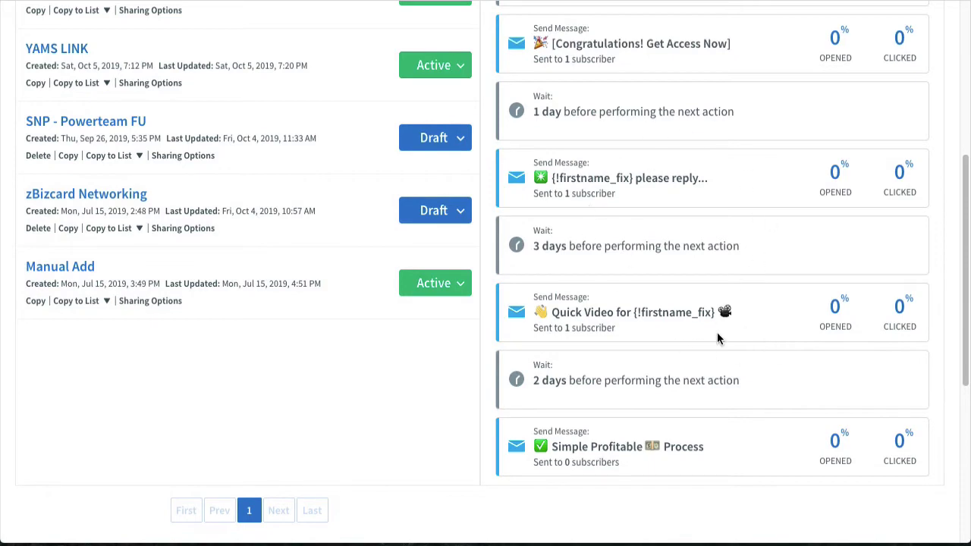
{"action": "scroll", "coordinate": [717, 340], "scroll_direction": "up", "scroll_amount": 1}
{"action": "scroll", "coordinate": [717, 340], "scroll_direction": "up", "scroll_amount": 1}
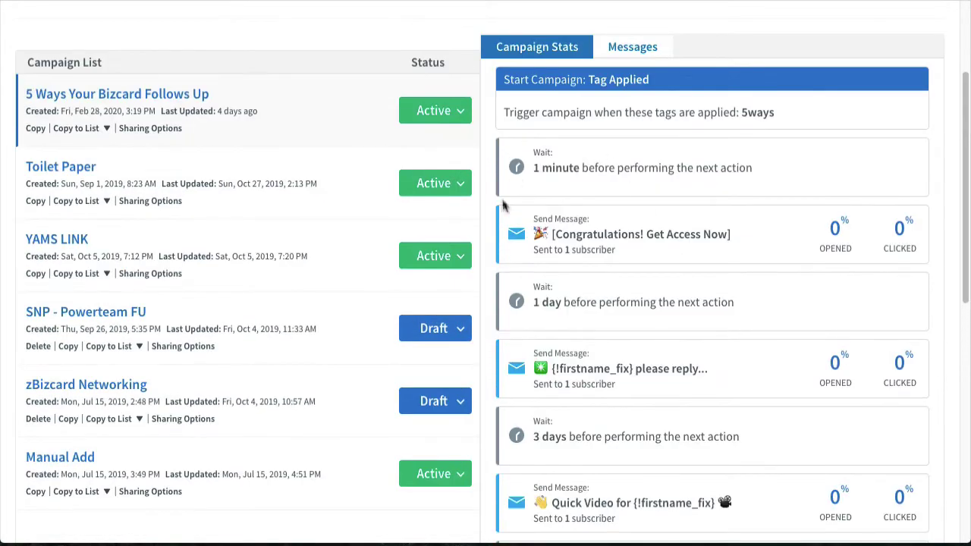
Step: Compare the campaign stats of Toilet Paper and YAMS LINK, finishing on Toilet Paper
{"action": "left_click", "coordinate": [360, 178]}
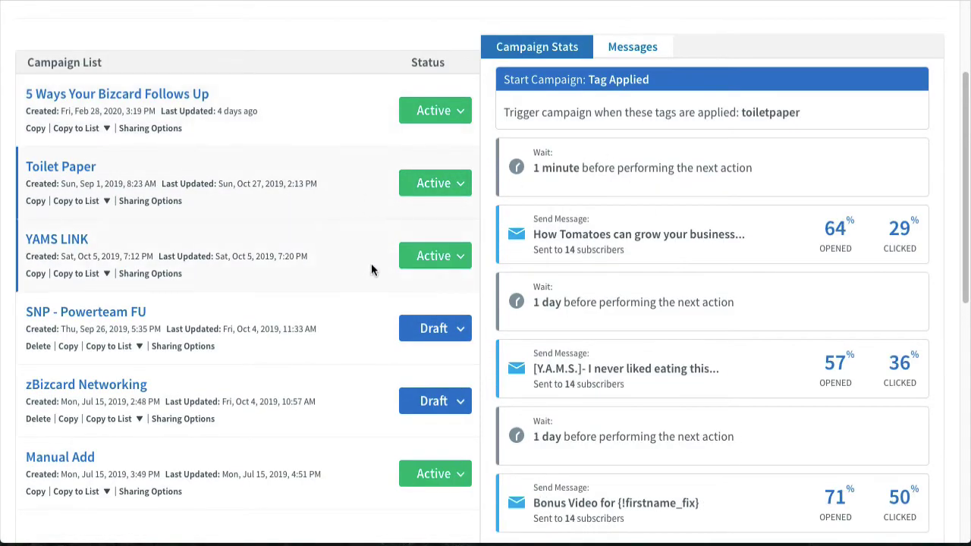
{"action": "left_click", "coordinate": [370, 258]}
{"action": "left_click", "coordinate": [366, 187]}
{"action": "scroll", "coordinate": [379, 241], "scroll_direction": "up", "scroll_amount": 1}
{"action": "scroll", "coordinate": [282, 342], "scroll_direction": "up", "scroll_amount": 3}
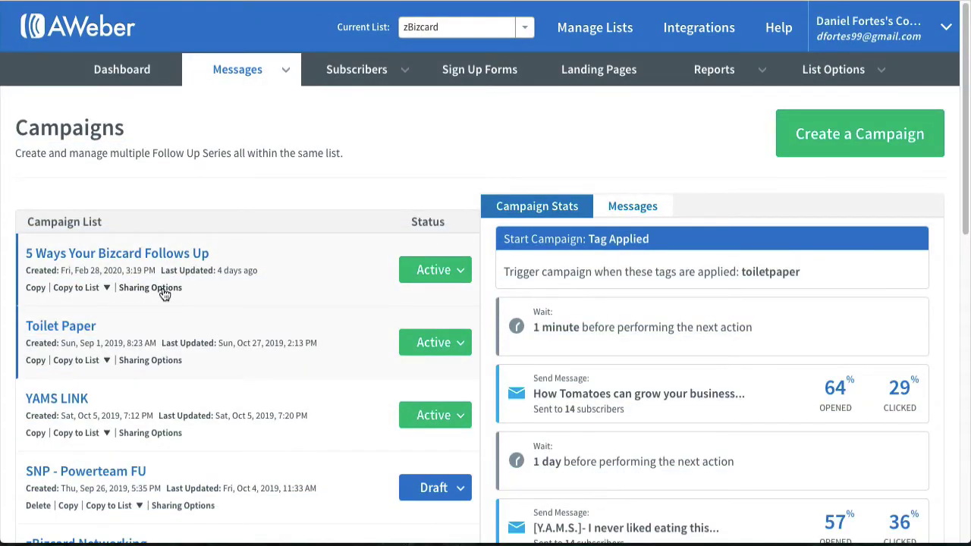
Step: Copy the sharing code of the "5 Ways Your Bizcard Follows Up" campaign and leave its sharing options without changes
{"action": "left_click", "coordinate": [164, 289]}
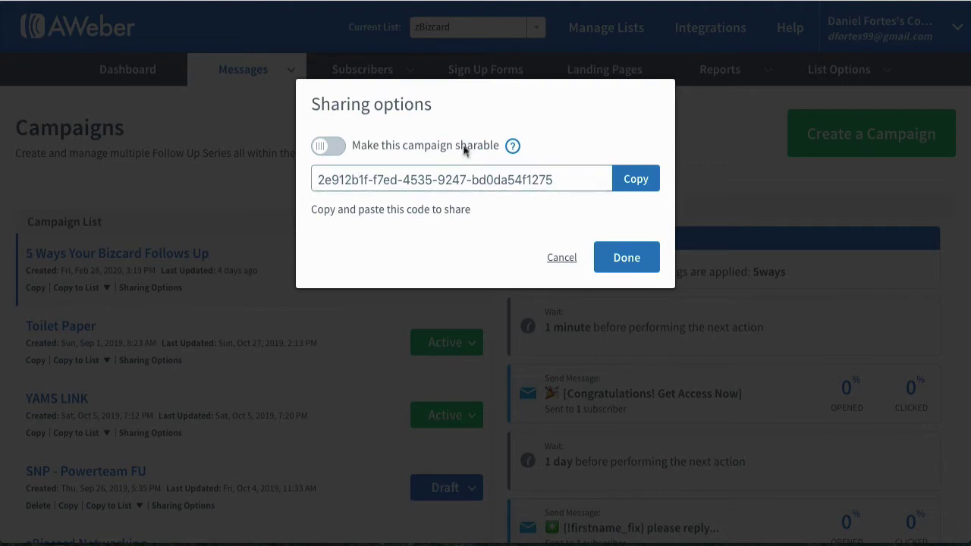
{"action": "left_click", "coordinate": [634, 179]}
{"action": "left_click", "coordinate": [558, 259]}
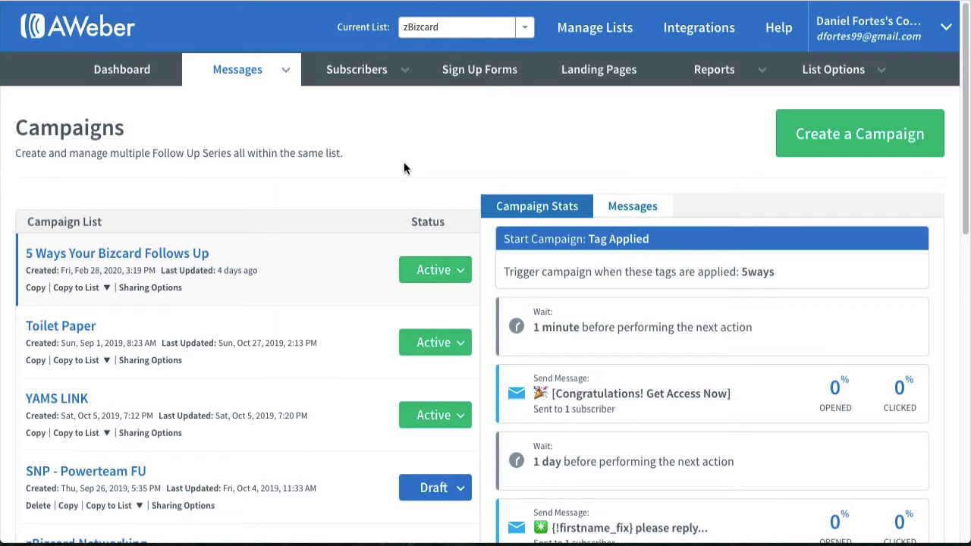
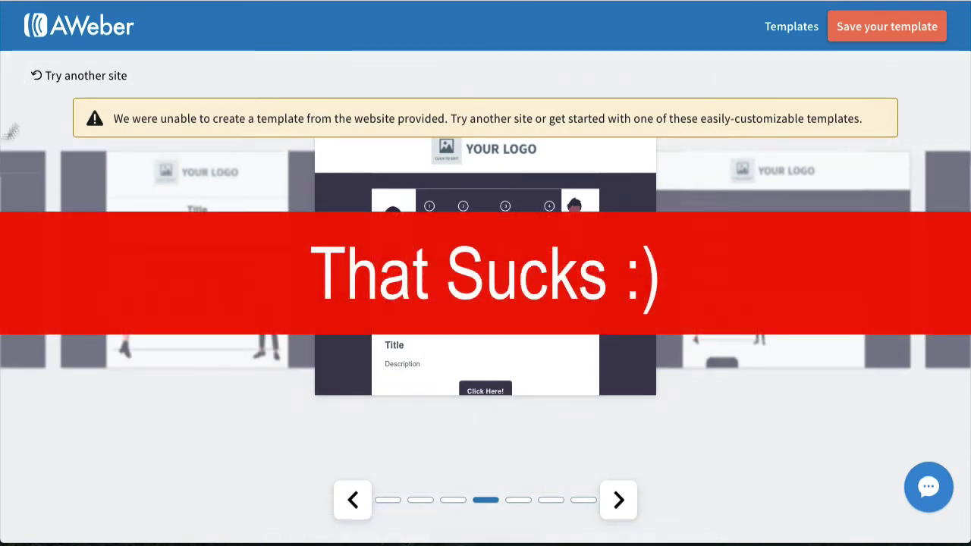
{"action": "left_click", "coordinate": [52, 75]}
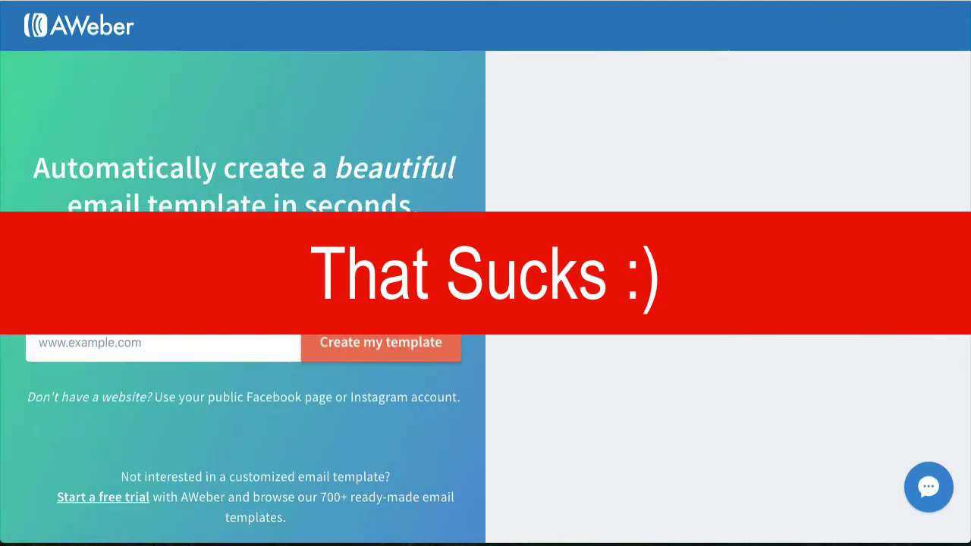
{"action": "left_click", "coordinate": [175, 339]}
{"action": "type", "text": "h"}
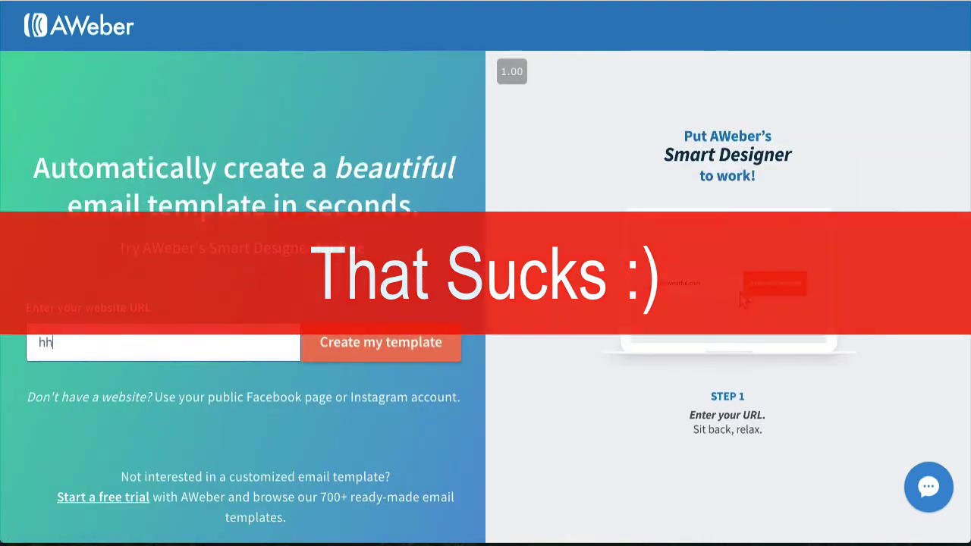
{"action": "type", "text": "ttps:"}
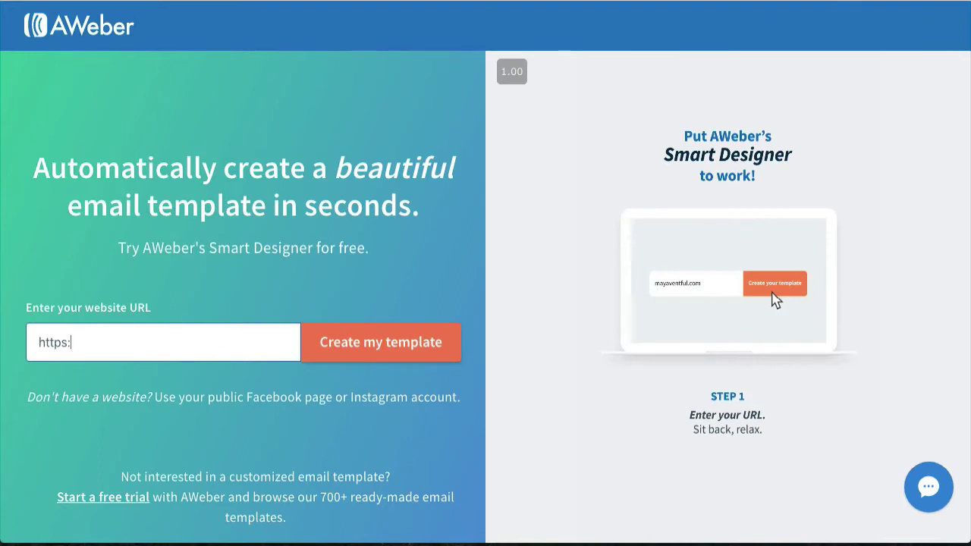
{"action": "type", "text": "//laptop925.c"}
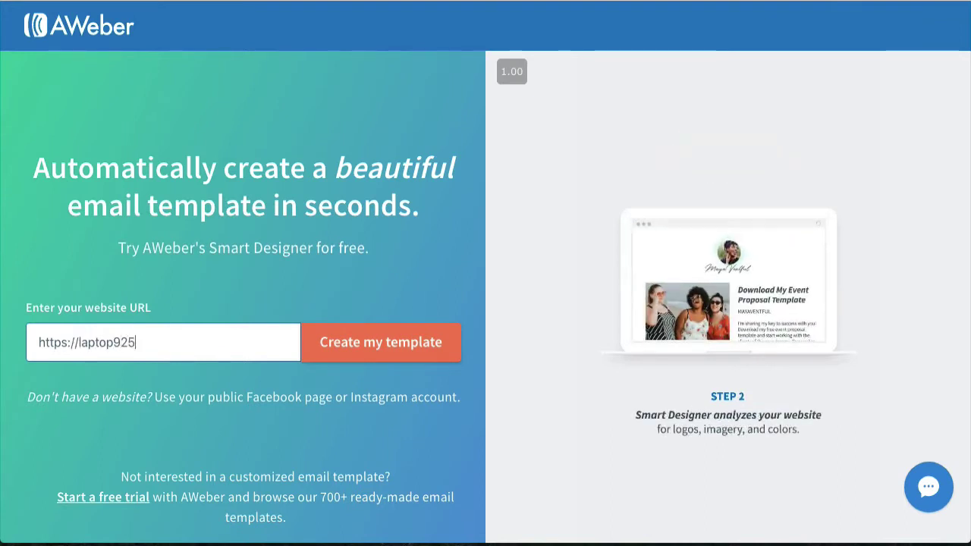
{"action": "key", "text": "BackSpace"}
{"action": "type", "text": "com"}
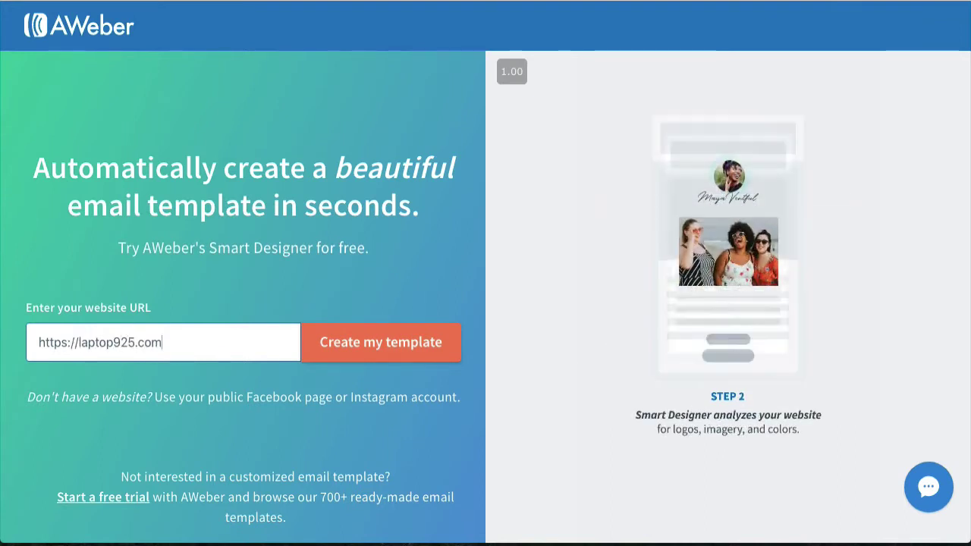
{"action": "left_click", "coordinate": [352, 343]}
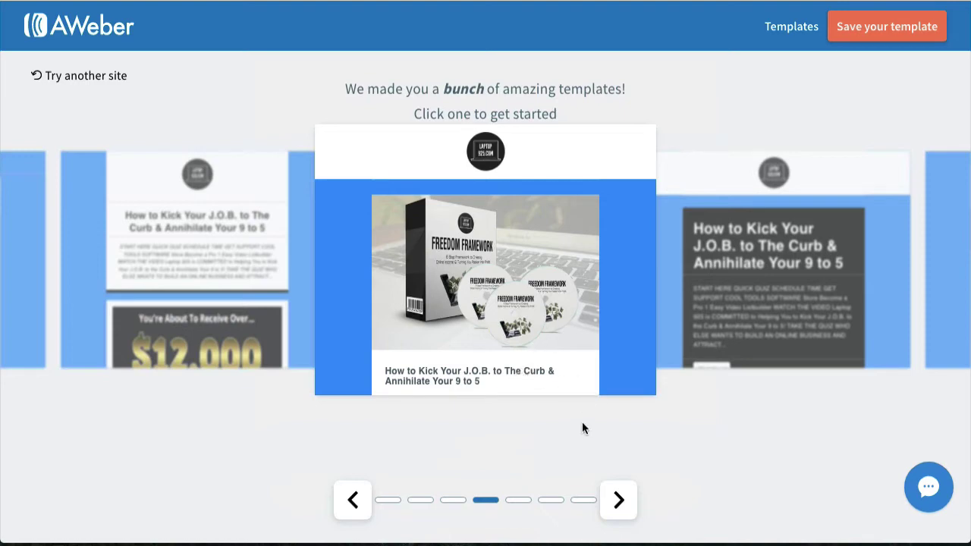
Step: Browse forward through the email template designs generated from the website
{"action": "left_click", "coordinate": [616, 504]}
{"action": "left_click", "coordinate": [617, 504]}
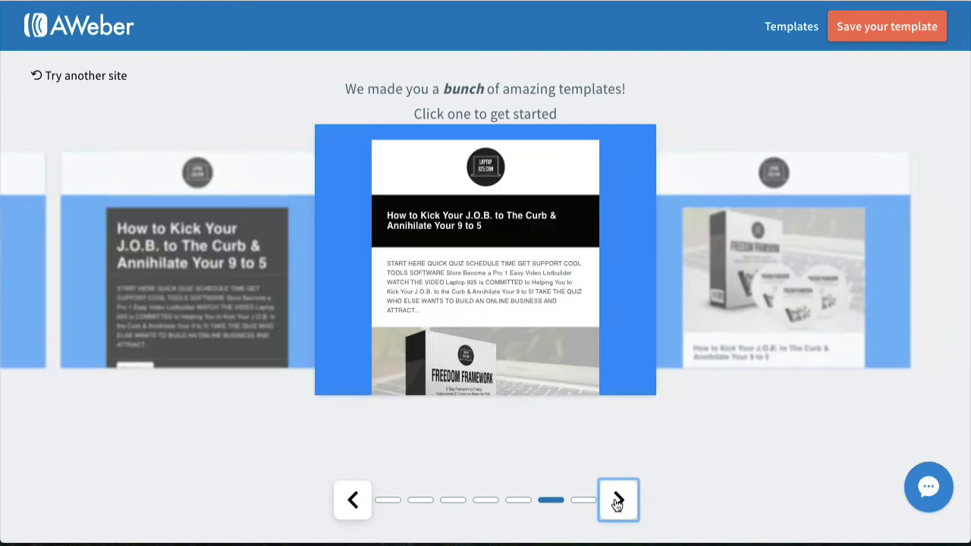
{"action": "left_click", "coordinate": [616, 504]}
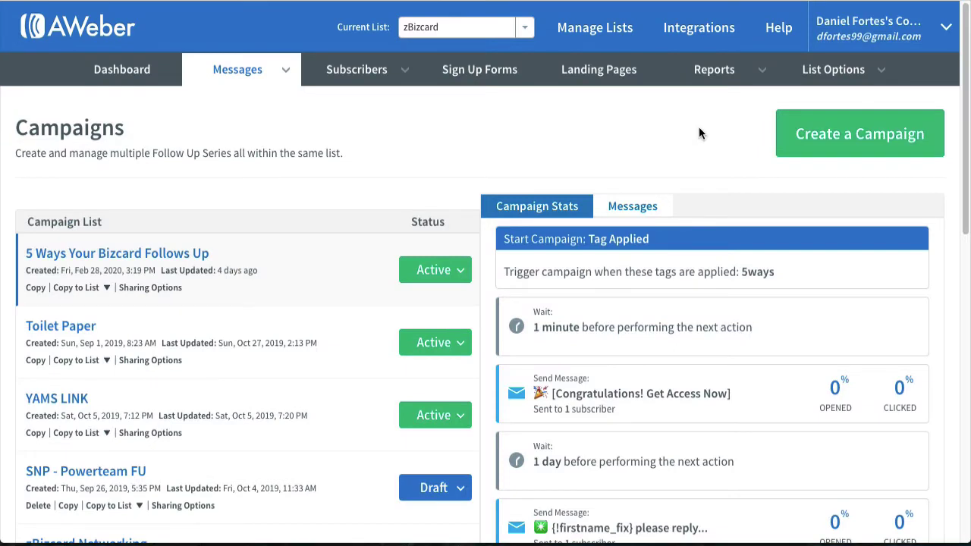
Step: View the user invitation form with its Admin and Team Member roles in the Team Hub, and leave it without inviting anyone
{"action": "mouse_move", "coordinate": [894, 25]}
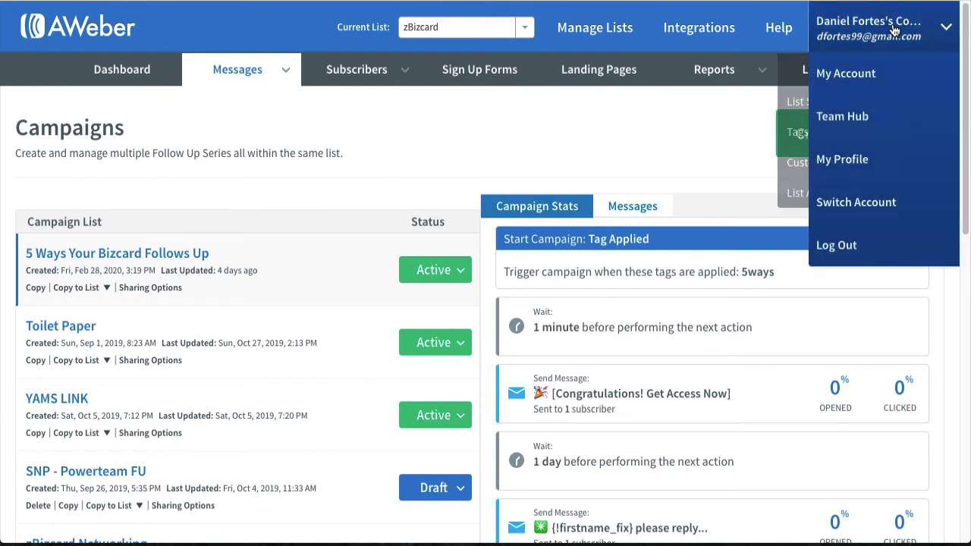
{"action": "left_click", "coordinate": [840, 114]}
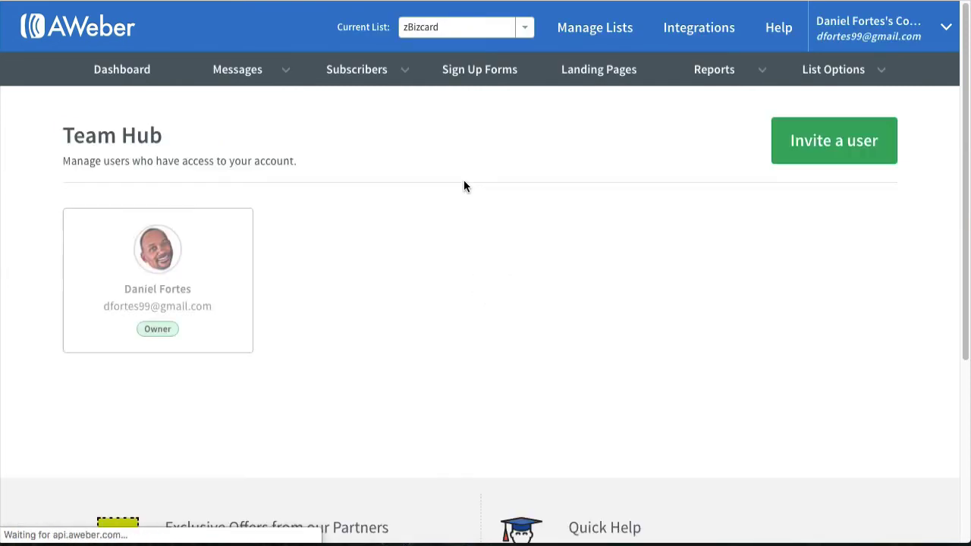
{"action": "left_click", "coordinate": [830, 152]}
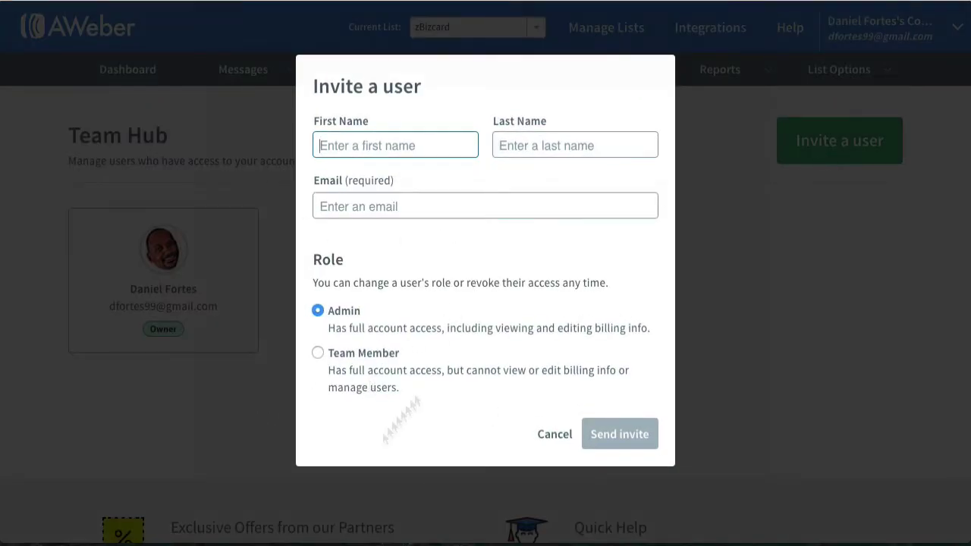
{"action": "left_click", "coordinate": [557, 439]}
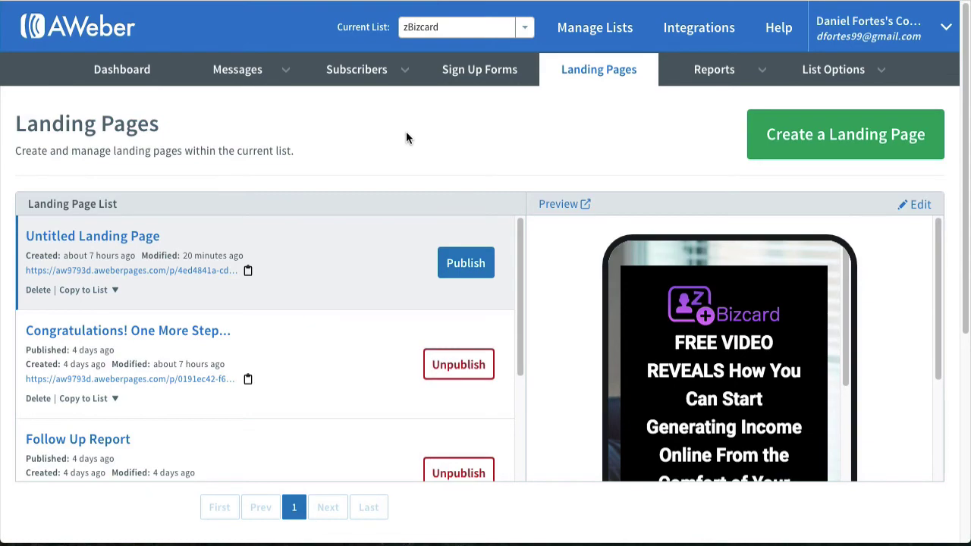
Step: Look through the templates offered for a new landing page and return to the landing page list without choosing one
{"action": "scroll", "coordinate": [406, 137], "scroll_direction": "down", "scroll_amount": 1}
{"action": "scroll", "coordinate": [406, 137], "scroll_direction": "up", "scroll_amount": 1}
{"action": "left_click", "coordinate": [831, 139]}
{"action": "scroll", "coordinate": [496, 217], "scroll_direction": "down", "scroll_amount": 5}
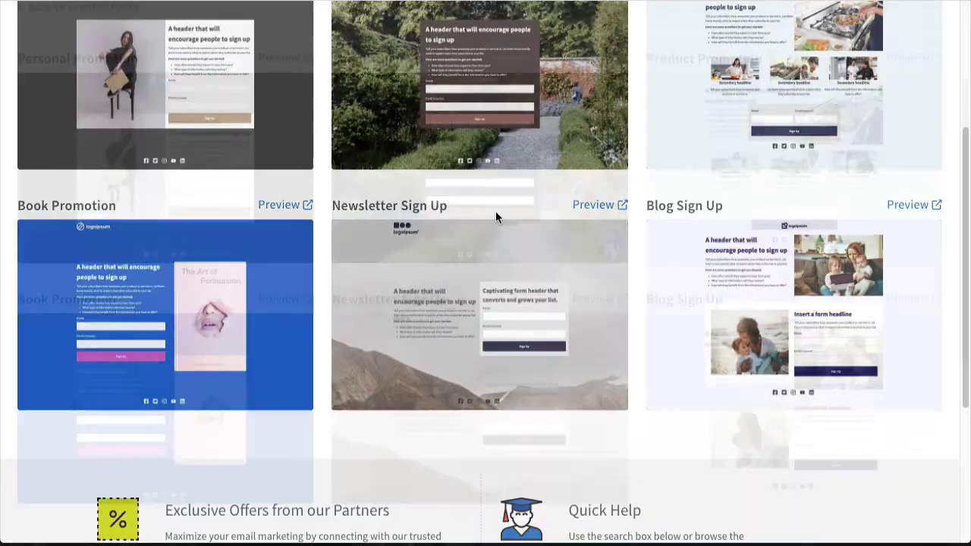
{"action": "scroll", "coordinate": [497, 217], "scroll_direction": "up", "scroll_amount": 3}
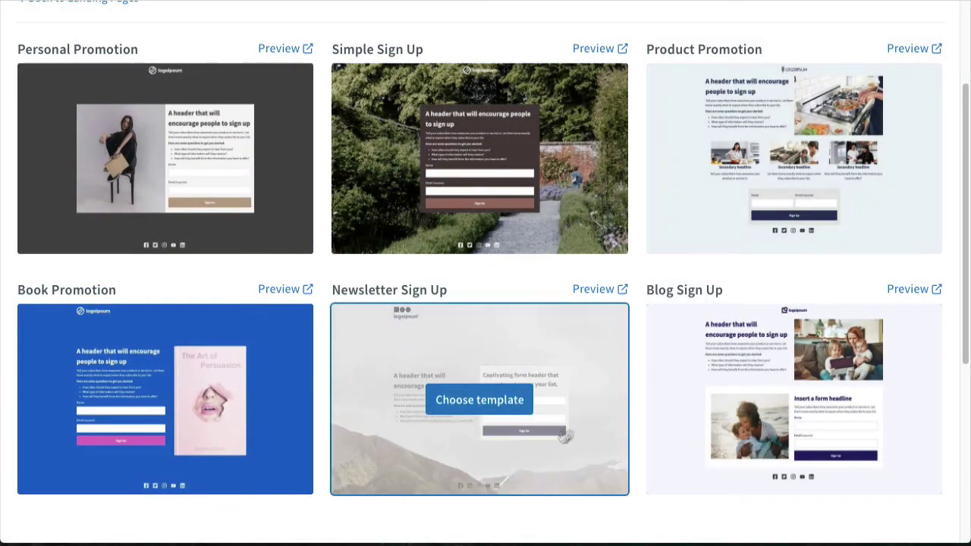
{"action": "scroll", "coordinate": [566, 402], "scroll_direction": "up", "scroll_amount": 2}
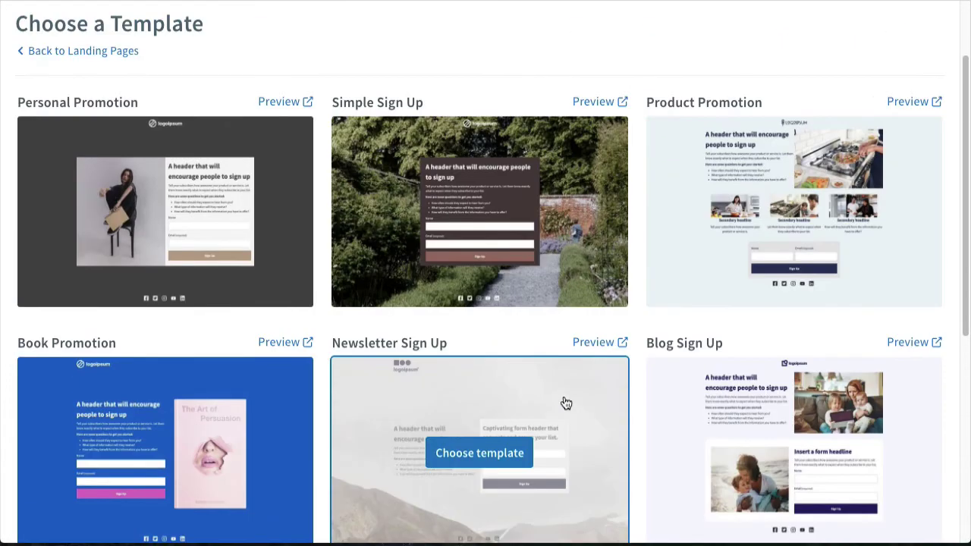
{"action": "scroll", "coordinate": [566, 403], "scroll_direction": "up", "scroll_amount": 2}
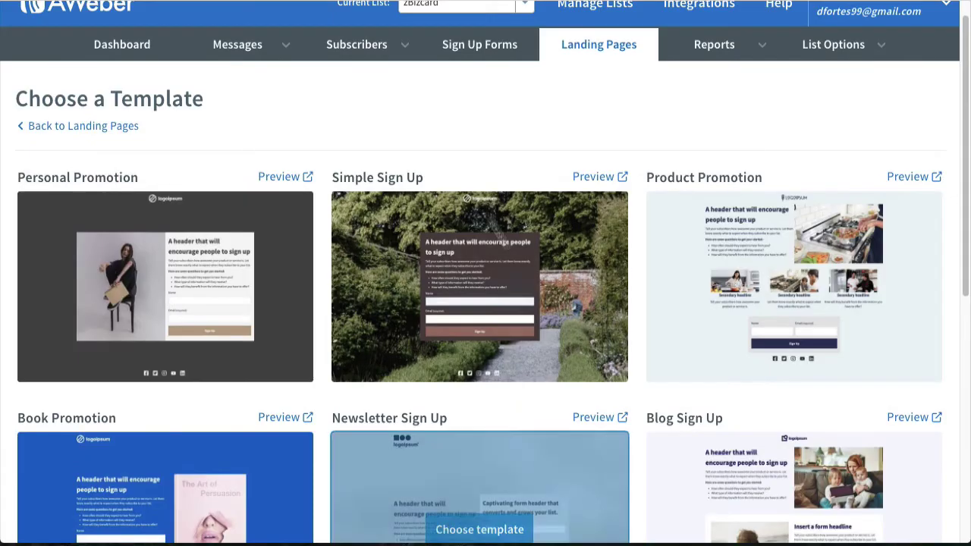
{"action": "left_click", "coordinate": [81, 126]}
Step: Review the video, text and call to action on the "10 Ways How $1 Can Grow Your Business..." landing page
{"action": "scroll", "coordinate": [393, 231], "scroll_direction": "down", "scroll_amount": 1}
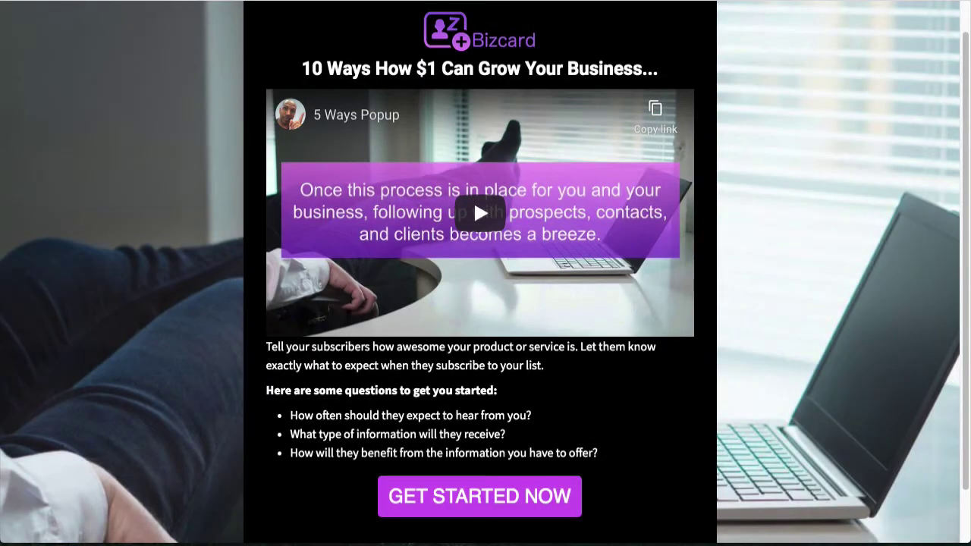
{"action": "scroll", "coordinate": [474, 199], "scroll_direction": "down", "scroll_amount": 1}
{"action": "scroll", "coordinate": [474, 235], "scroll_direction": "up", "scroll_amount": 2}
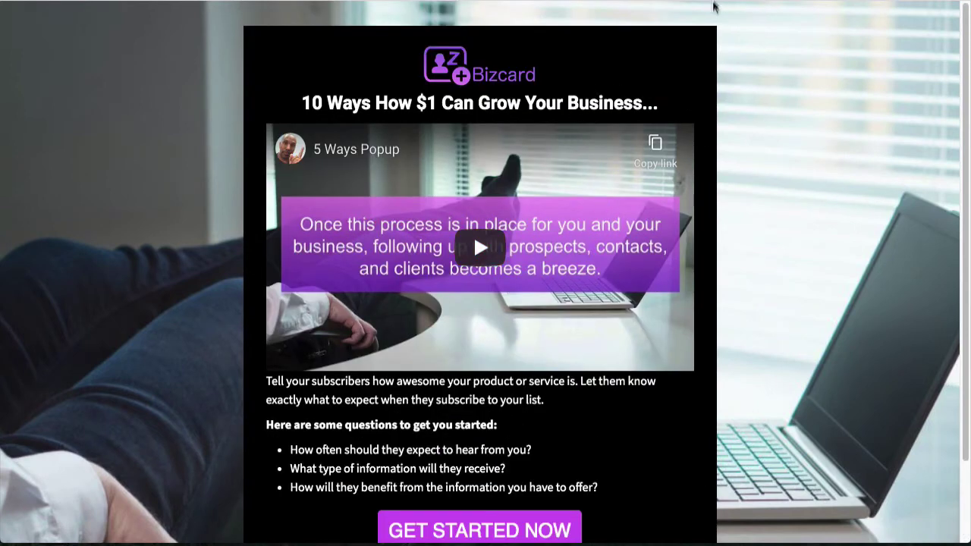
{"action": "scroll", "coordinate": [733, 126], "scroll_direction": "down", "scroll_amount": 3}
{"action": "scroll", "coordinate": [473, 119], "scroll_direction": "up", "scroll_amount": 2}
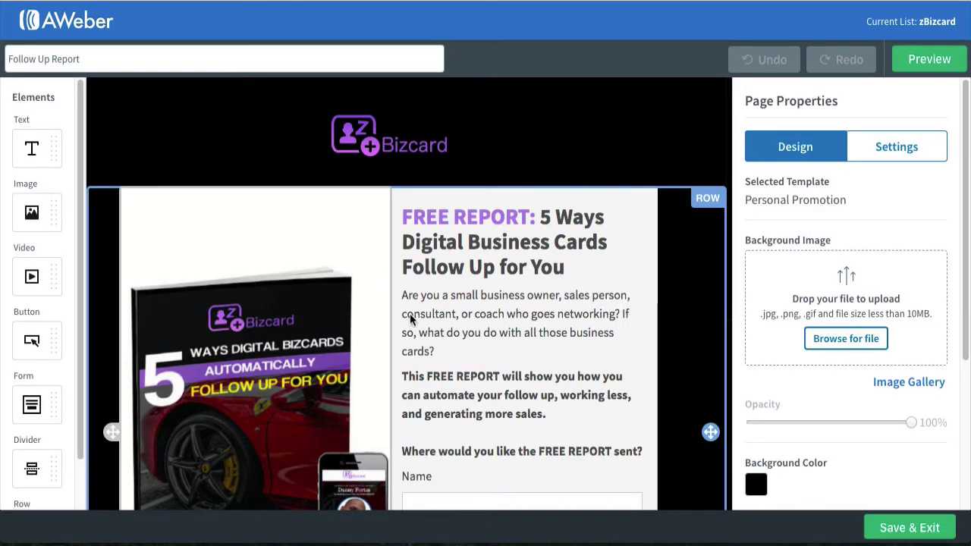
Step: Review the Follow Up Report landing page in the editor and preview it
{"action": "scroll", "coordinate": [410, 314], "scroll_direction": "down", "scroll_amount": 3}
{"action": "scroll", "coordinate": [410, 314], "scroll_direction": "up", "scroll_amount": 2}
{"action": "scroll", "coordinate": [410, 313], "scroll_direction": "up", "scroll_amount": 2}
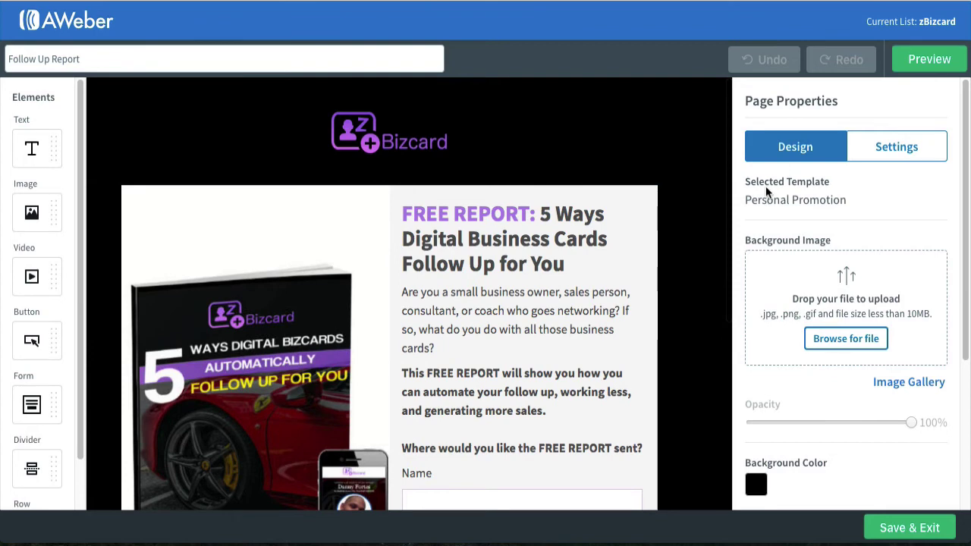
{"action": "left_click", "coordinate": [905, 58]}
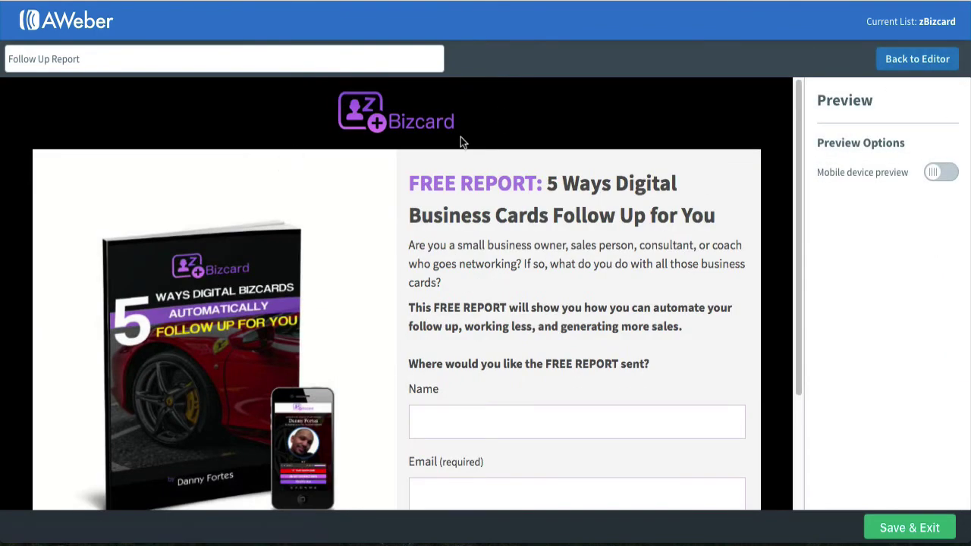
{"action": "scroll", "coordinate": [317, 174], "scroll_direction": "down", "scroll_amount": 2}
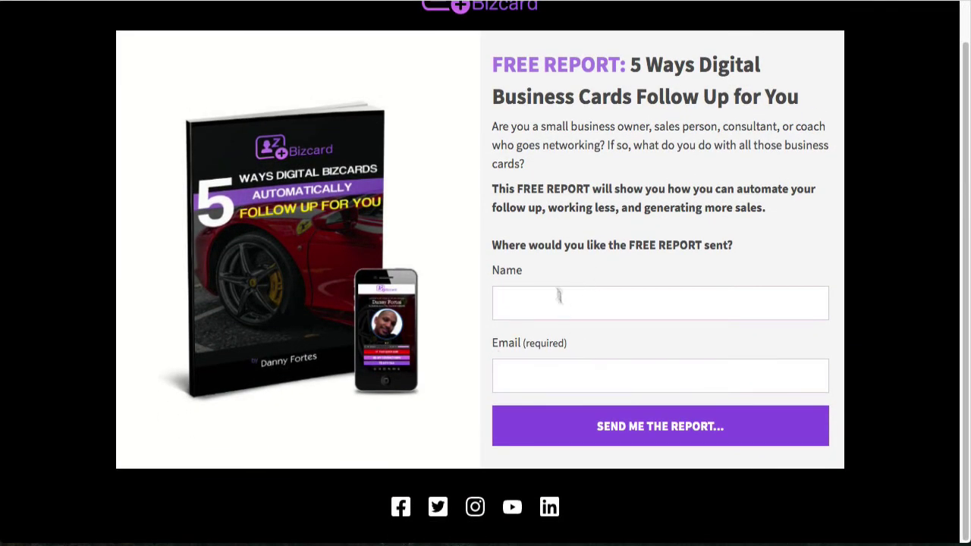
Step: Examine the layout and sign-up form of the full-page "FREE REPORT" landing page
{"action": "scroll", "coordinate": [489, 264], "scroll_direction": "up", "scroll_amount": 1}
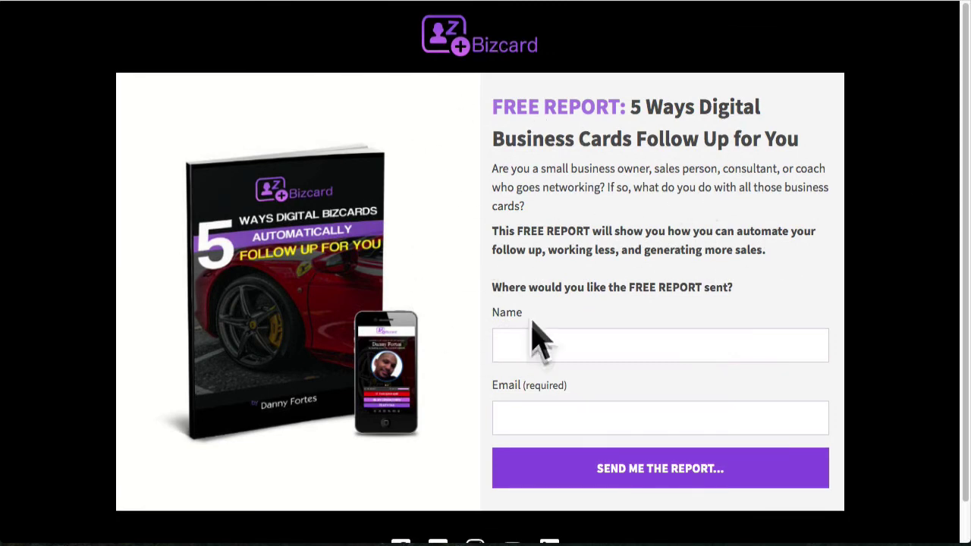
{"action": "scroll", "coordinate": [480, 334], "scroll_direction": "down", "scroll_amount": 1}
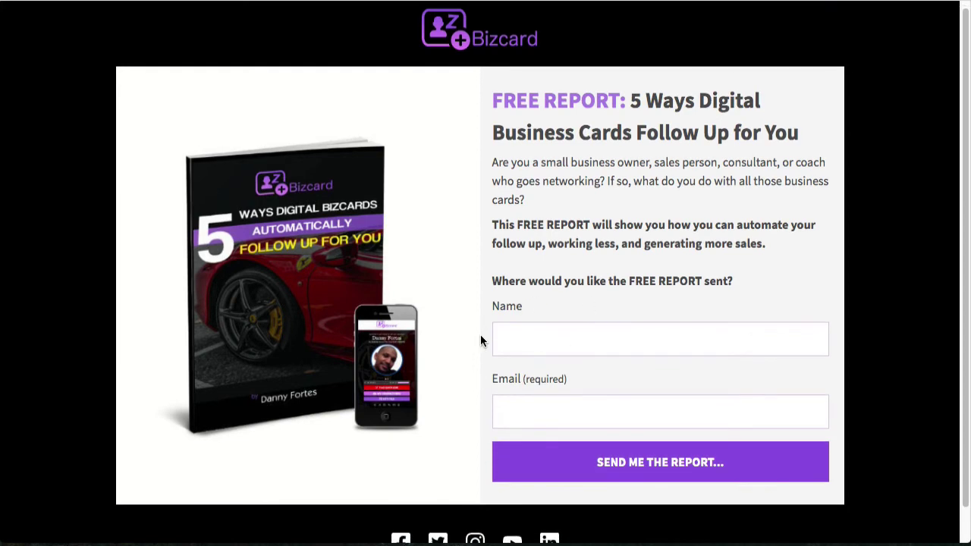
{"action": "scroll", "coordinate": [715, 302], "scroll_direction": "down", "scroll_amount": 1}
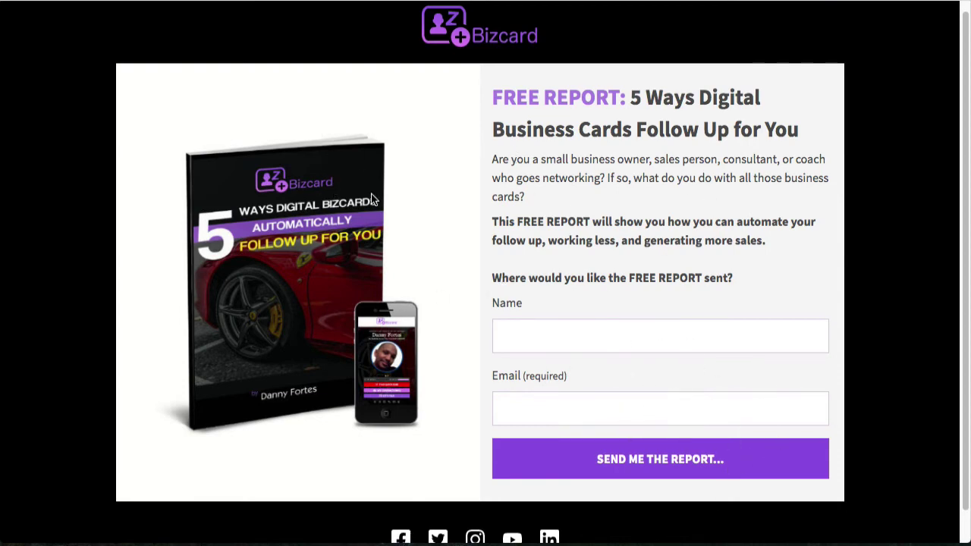
{"action": "scroll", "coordinate": [371, 199], "scroll_direction": "up", "scroll_amount": 1}
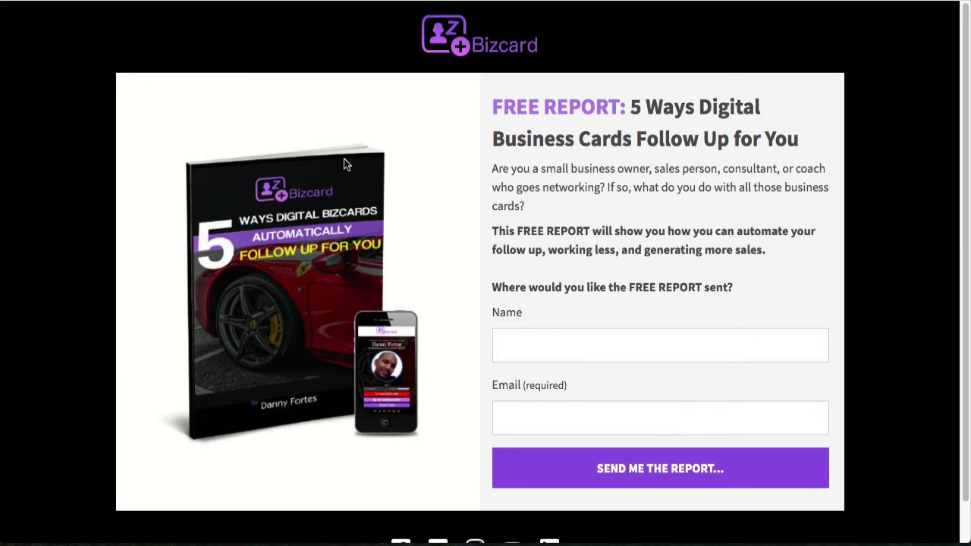
{"action": "scroll", "coordinate": [344, 164], "scroll_direction": "down", "scroll_amount": 1}
{"action": "scroll", "coordinate": [344, 165], "scroll_direction": "up", "scroll_amount": 1}
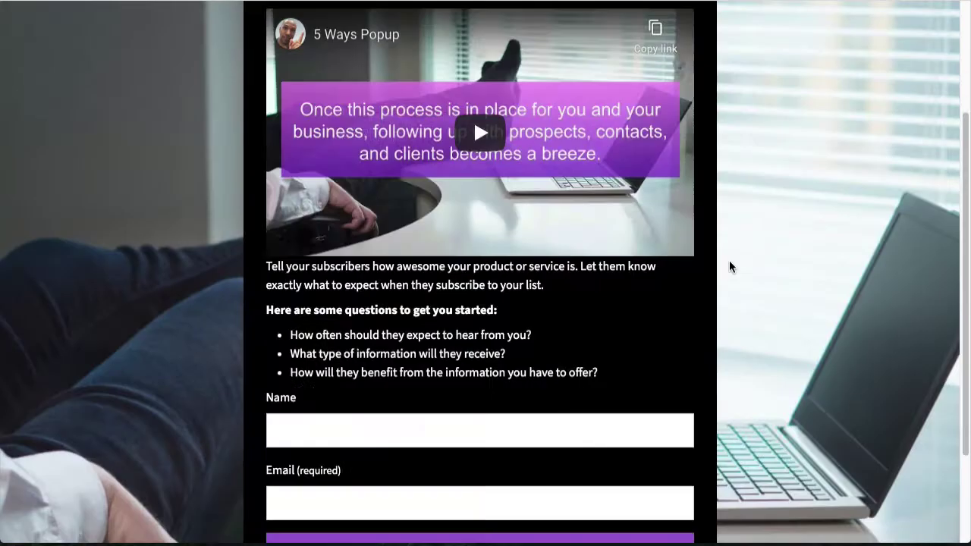
Step: Examine the headline, video and sign-up form of the "FREE VIDEO REVEALS" landing page from start to end
{"action": "scroll", "coordinate": [620, 288], "scroll_direction": "down", "scroll_amount": 3}
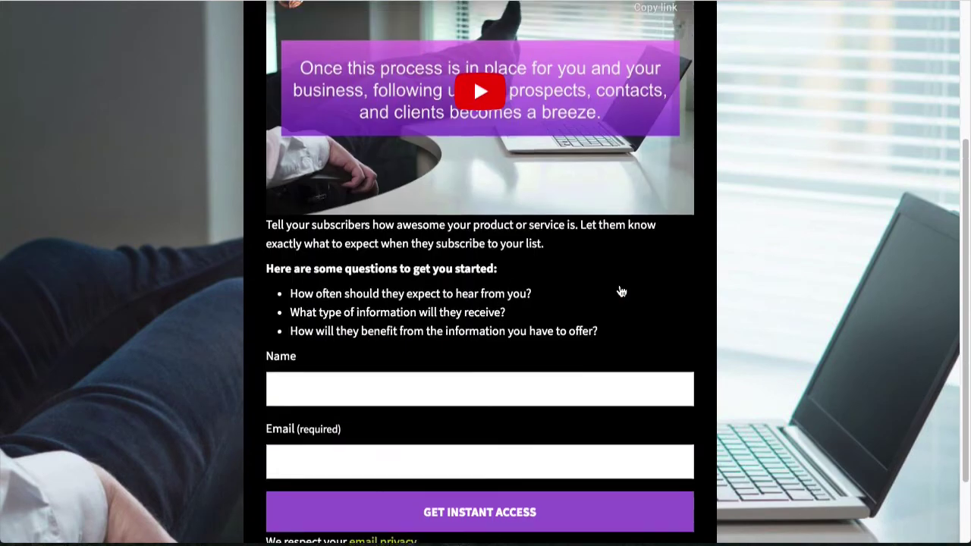
{"action": "scroll", "coordinate": [621, 291], "scroll_direction": "up", "scroll_amount": 3}
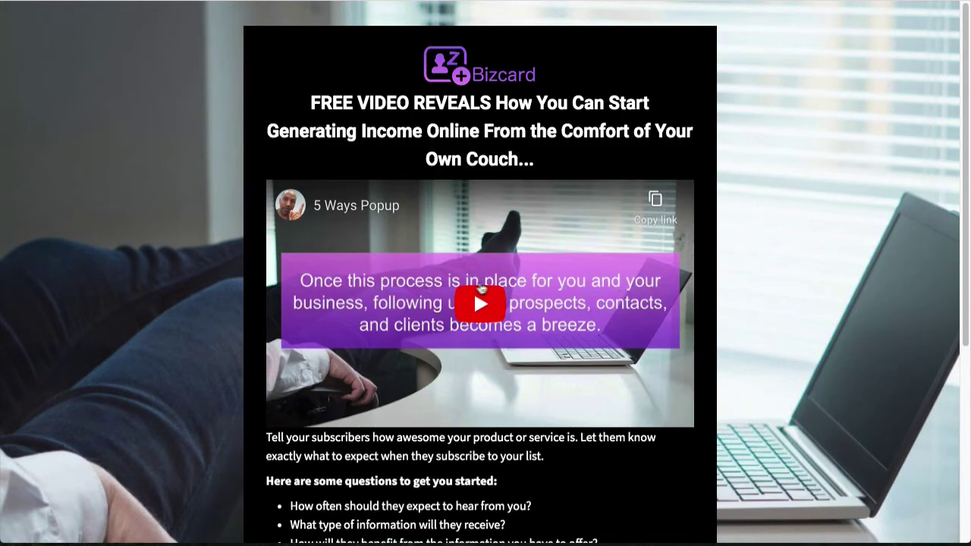
{"action": "scroll", "coordinate": [494, 282], "scroll_direction": "down", "scroll_amount": 4}
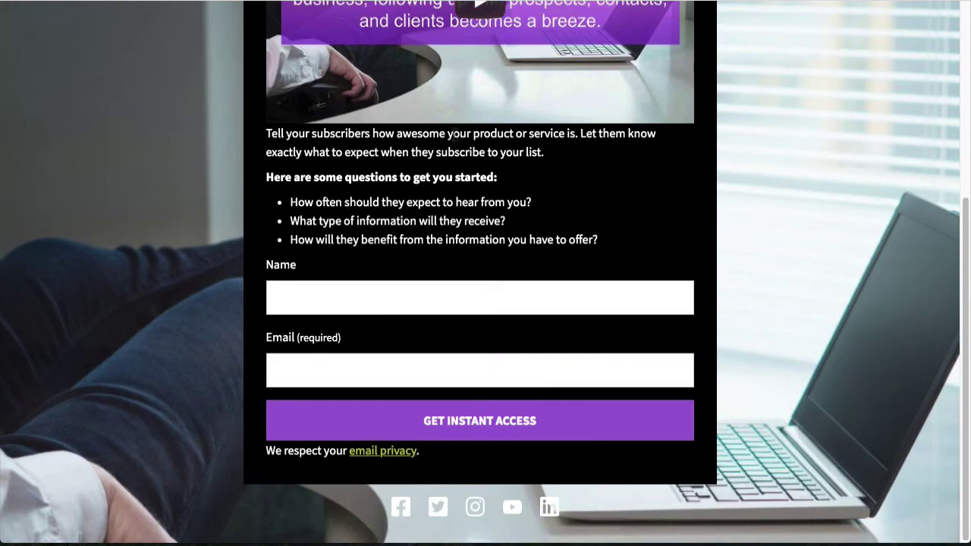
{"action": "scroll", "coordinate": [494, 284], "scroll_direction": "up", "scroll_amount": 4}
{"action": "scroll", "coordinate": [474, 290], "scroll_direction": "down", "scroll_amount": 4}
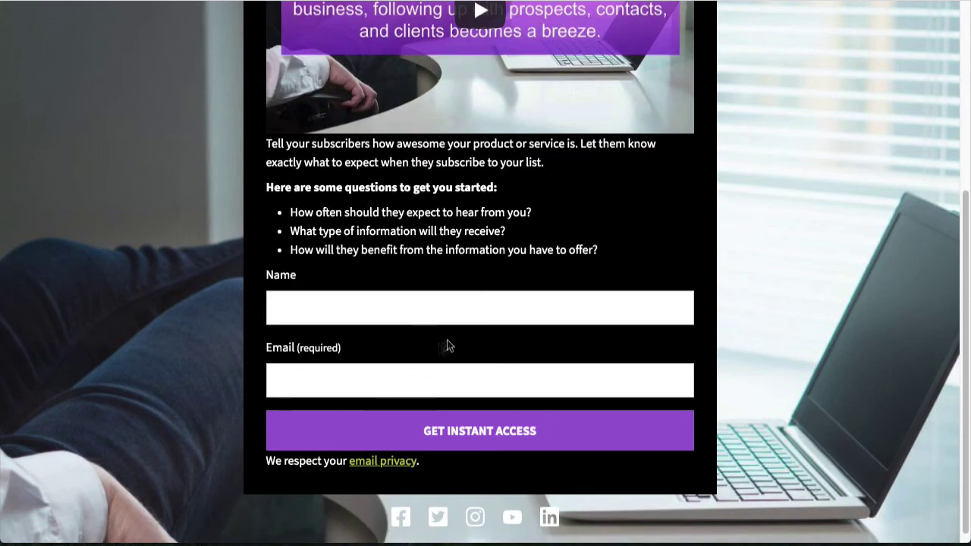
{"action": "scroll", "coordinate": [641, 316], "scroll_direction": "up", "scroll_amount": 2}
{"action": "scroll", "coordinate": [641, 316], "scroll_direction": "down", "scroll_amount": 2}
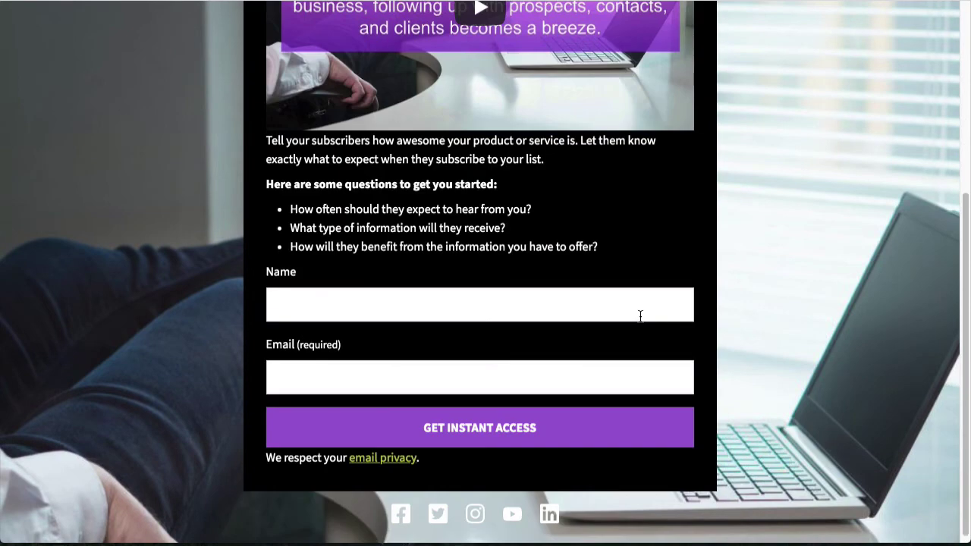
{"action": "scroll", "coordinate": [640, 317], "scroll_direction": "up", "scroll_amount": 4}
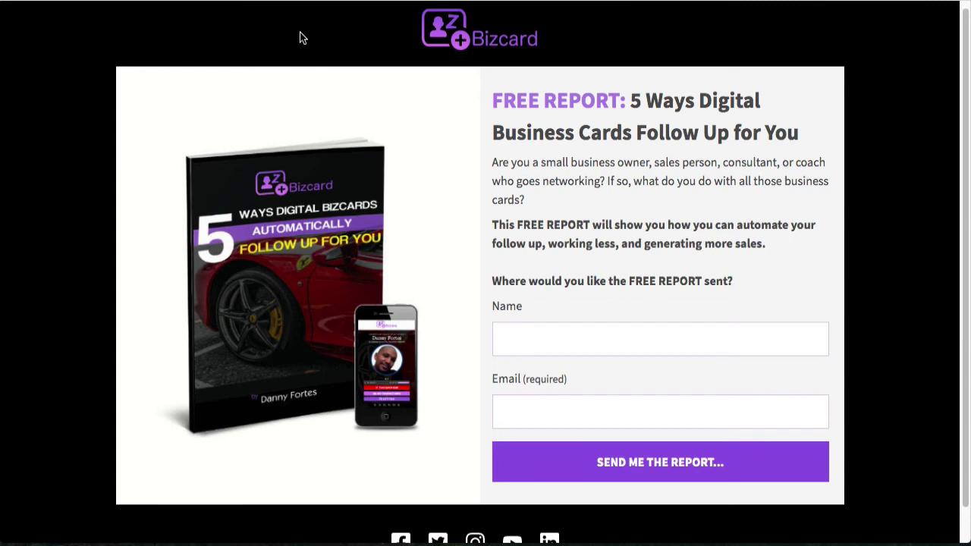
{"action": "scroll", "coordinate": [328, 48], "scroll_direction": "down", "scroll_amount": 1}
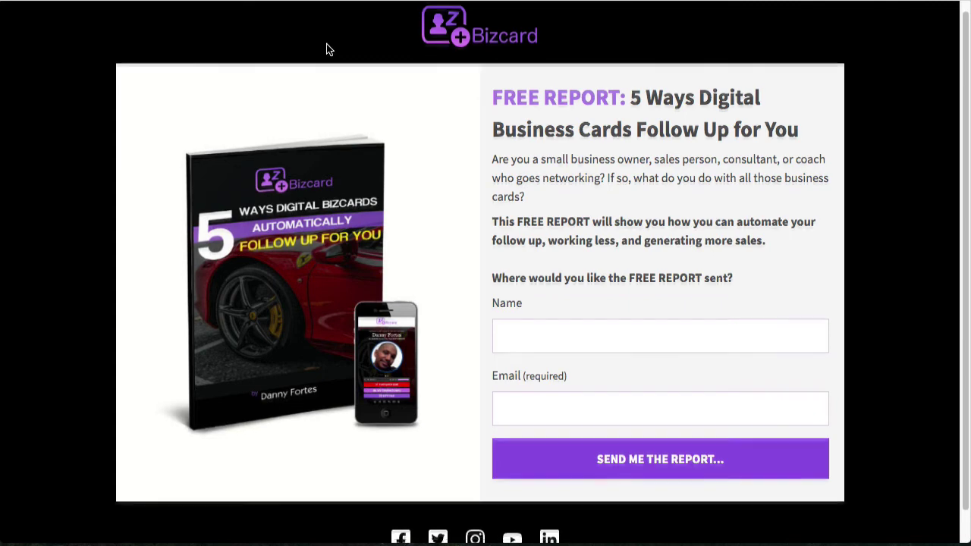
{"action": "scroll", "coordinate": [328, 48], "scroll_direction": "up", "scroll_amount": 1}
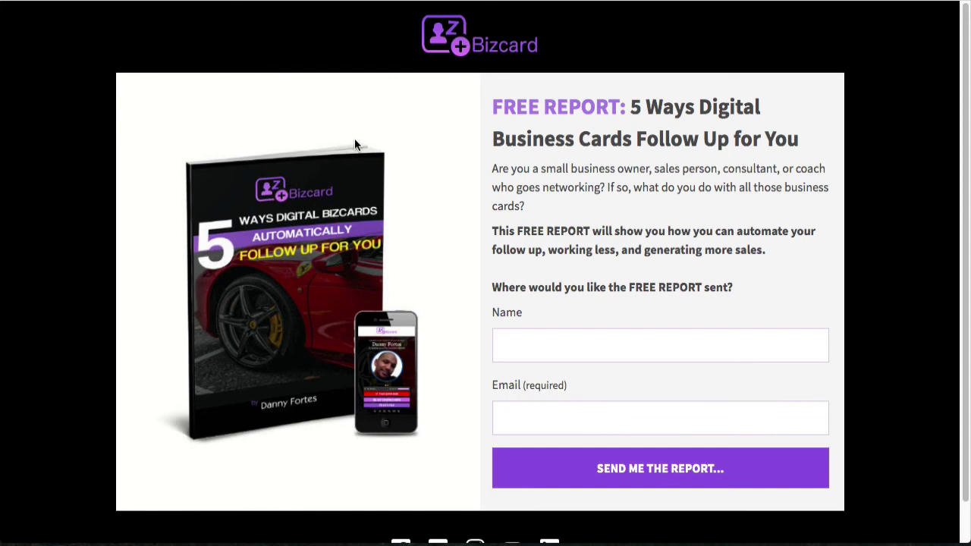
{"action": "scroll", "coordinate": [355, 139], "scroll_direction": "down", "scroll_amount": 1}
{"action": "scroll", "coordinate": [354, 139], "scroll_direction": "up", "scroll_amount": 1}
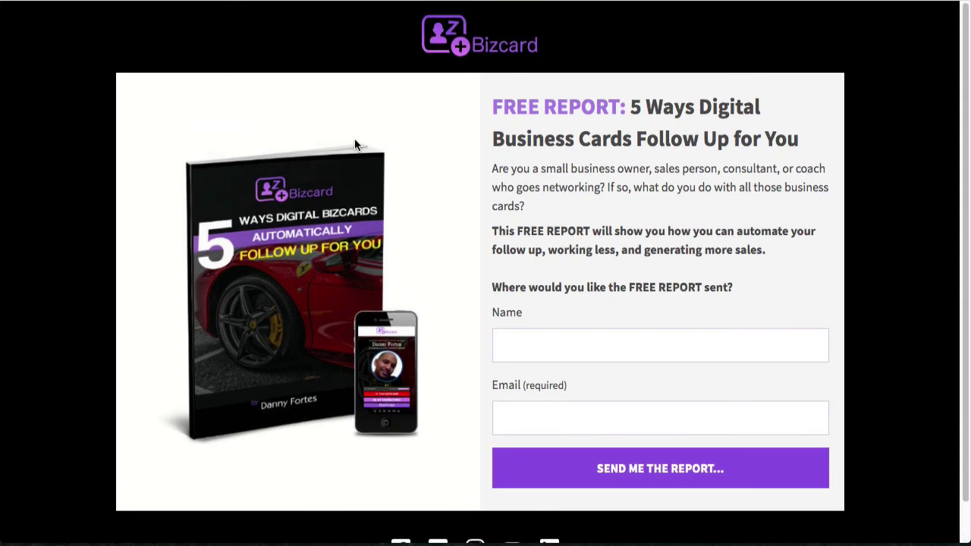